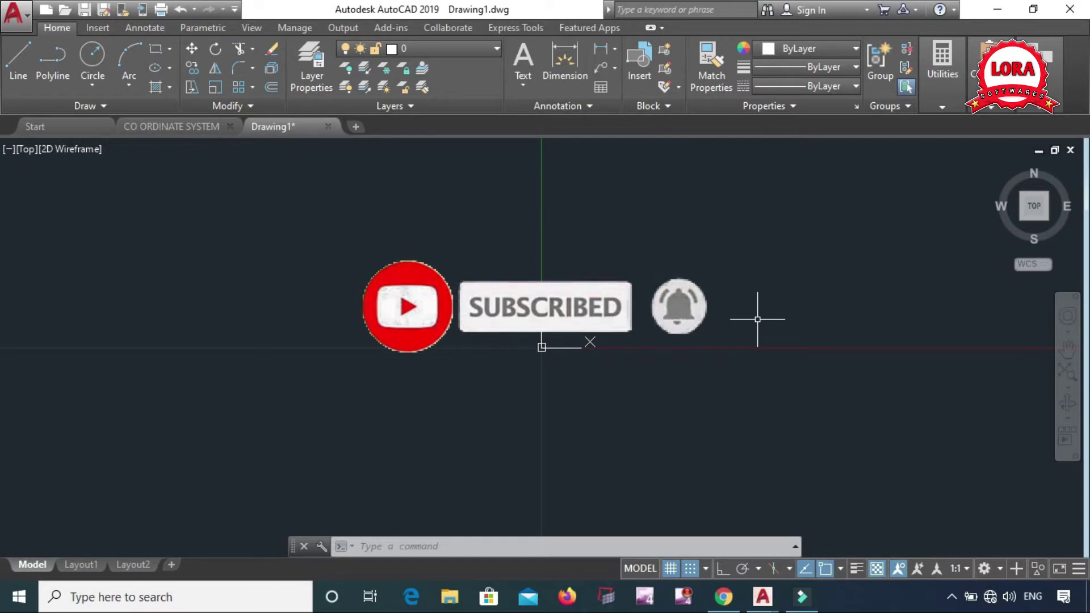
# - Create a helix at 0,0 with base radius 5, top radius 5 and height 20
pyautogui.click(100, 112)
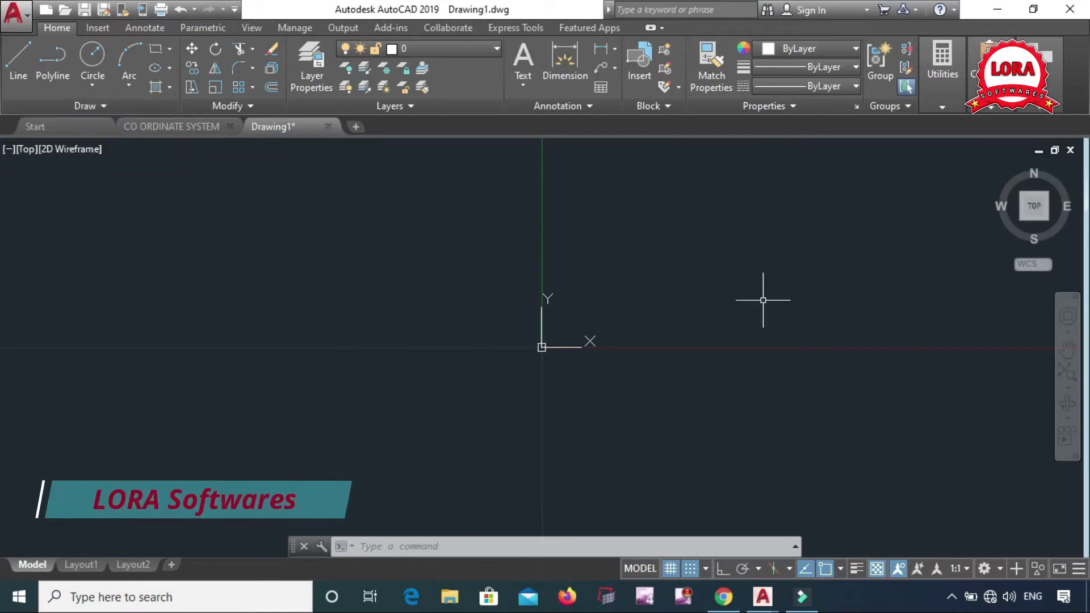
pyautogui.write('h')
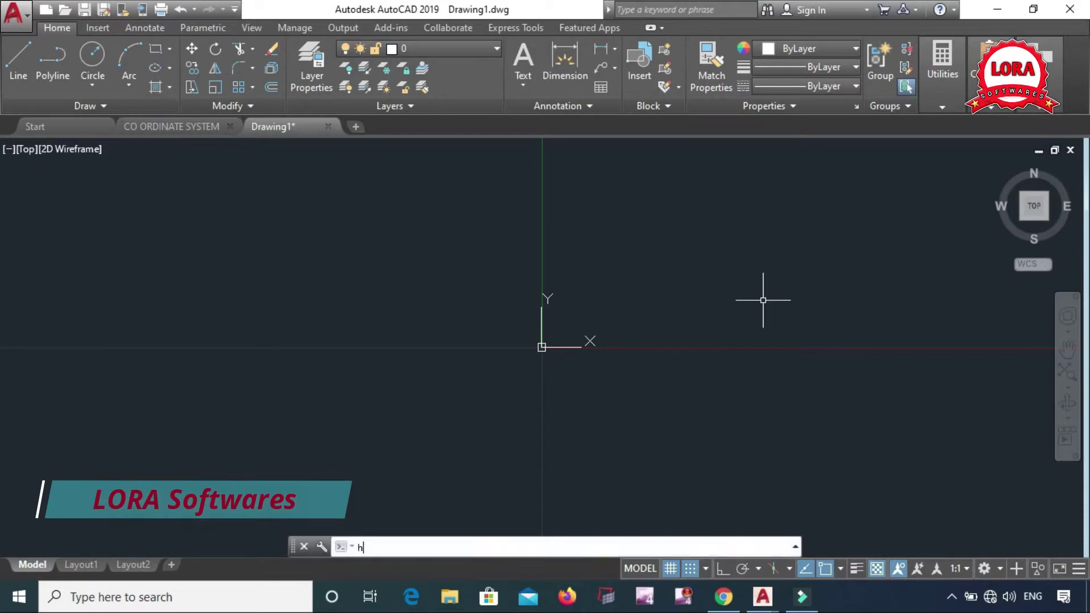
pyautogui.write('e')
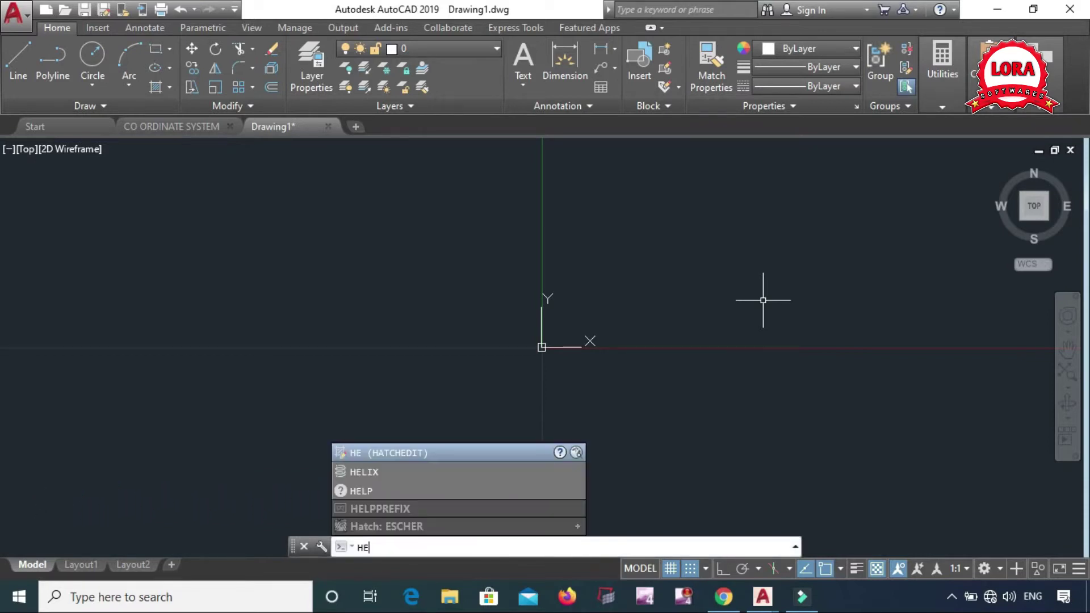
pyautogui.write('ix')
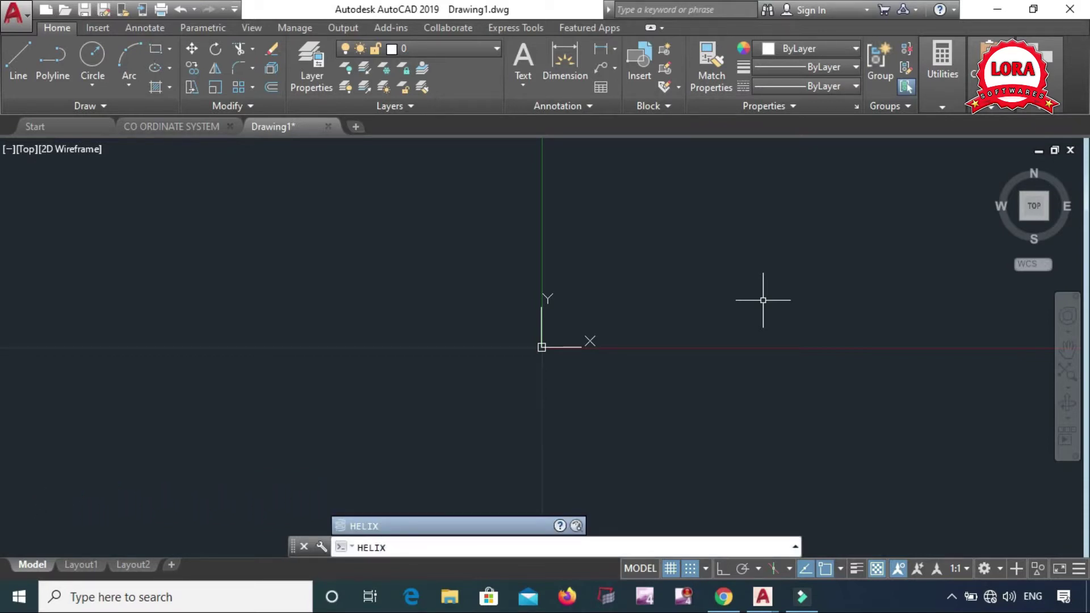
pyautogui.press('Return')
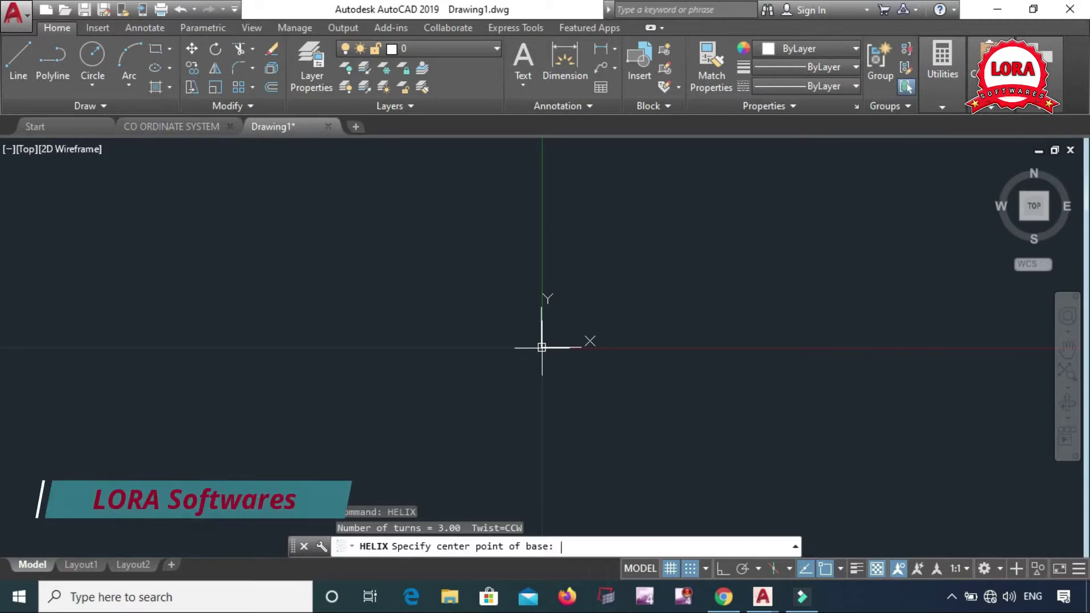
pyautogui.write('0,0')
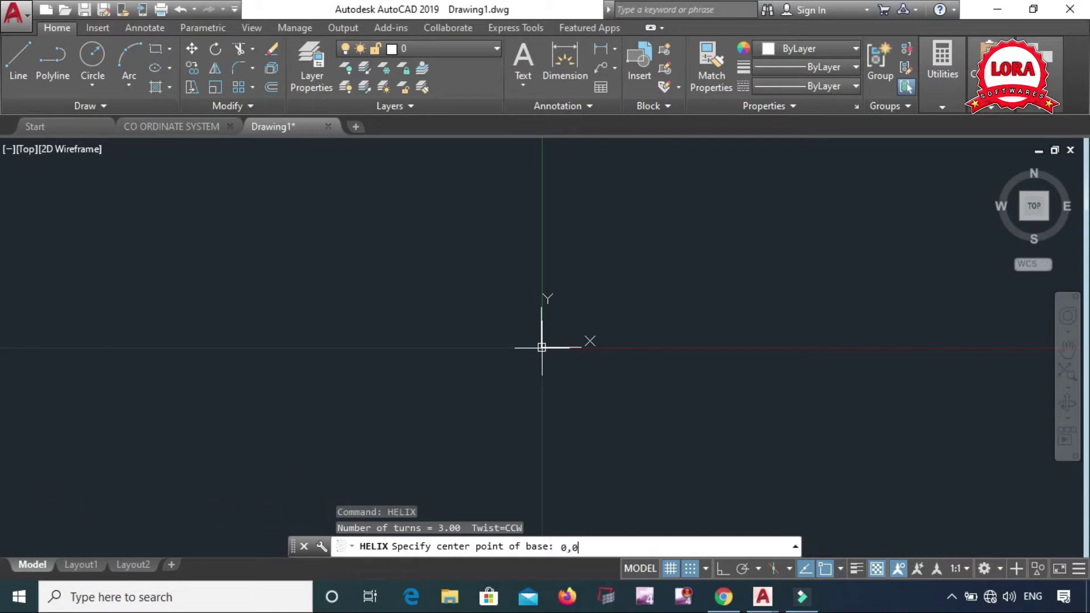
pyautogui.press('Return')
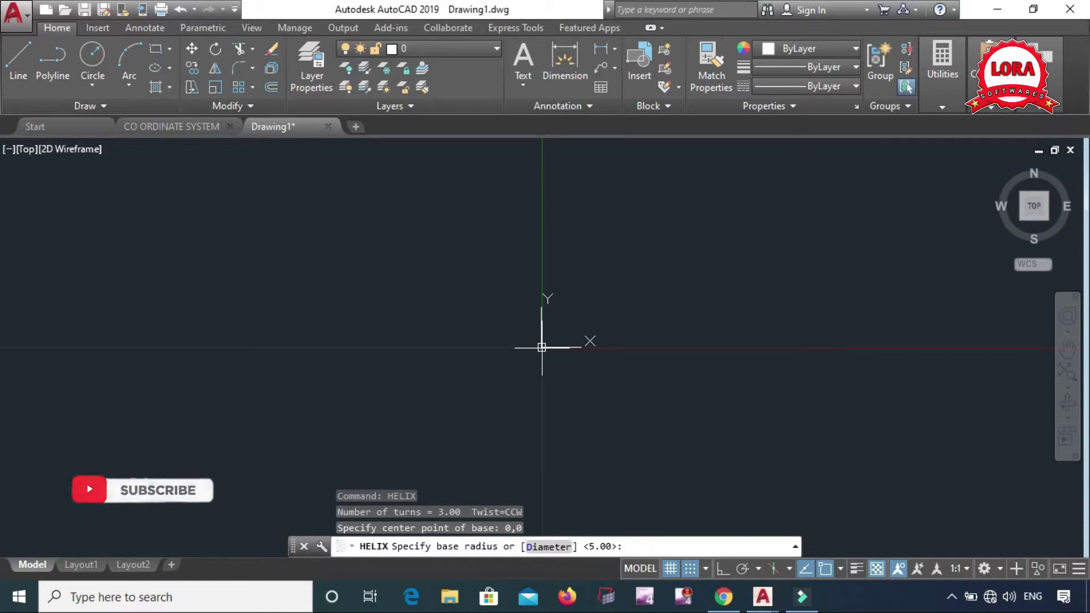
pyautogui.write('5')
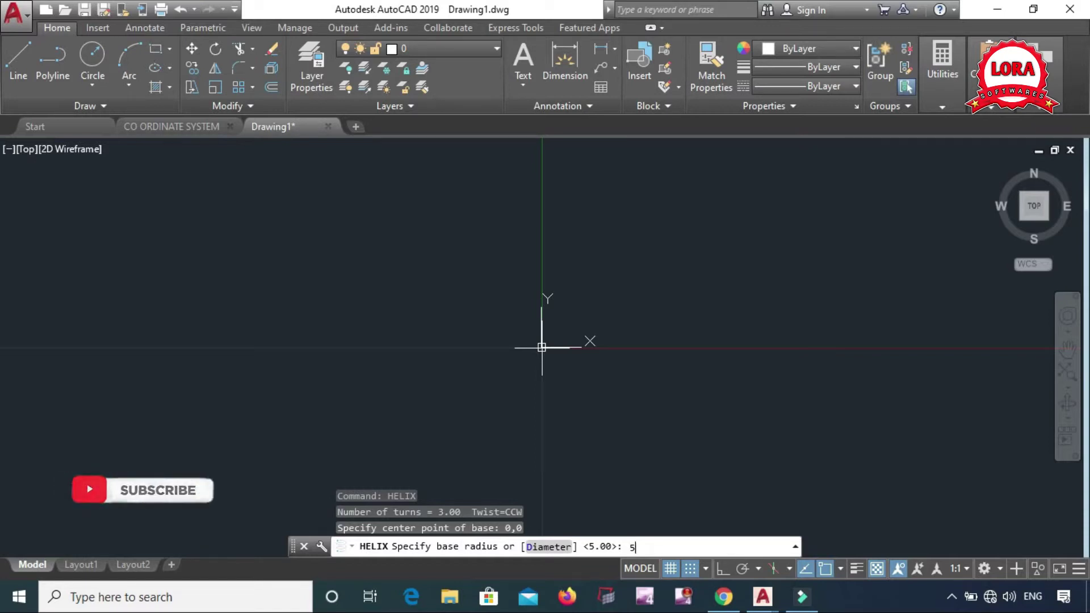
pyautogui.press('Return')
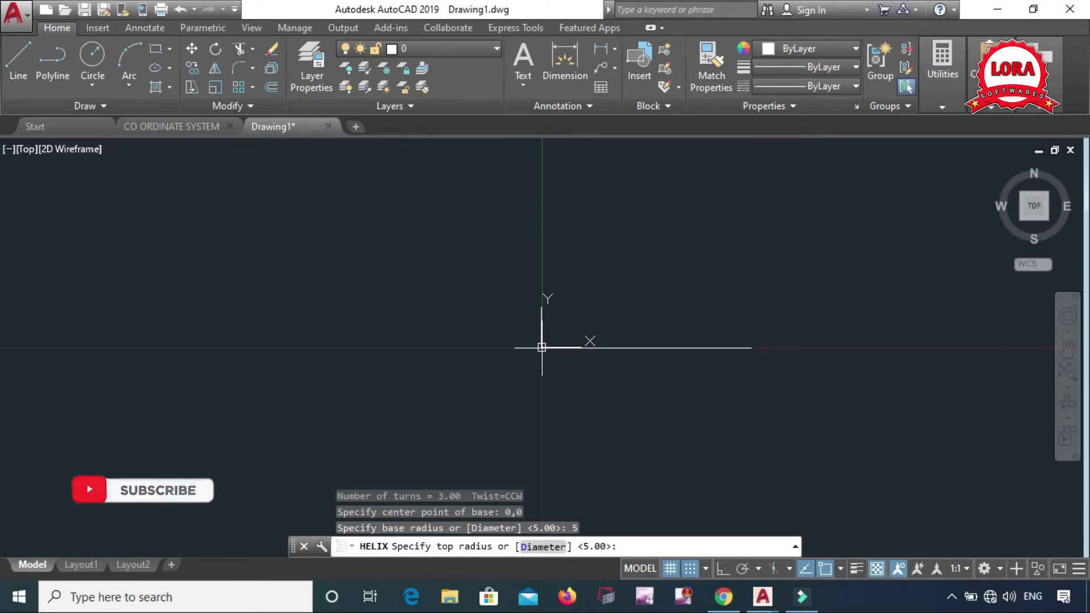
pyautogui.press('Return')
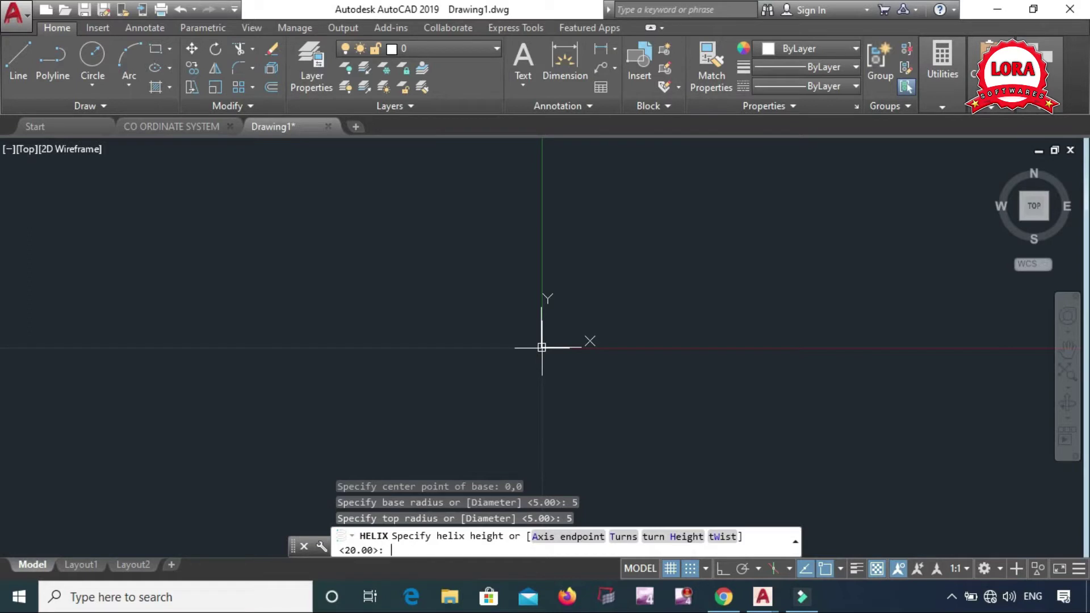
pyautogui.write('20')
pyautogui.press('Return')
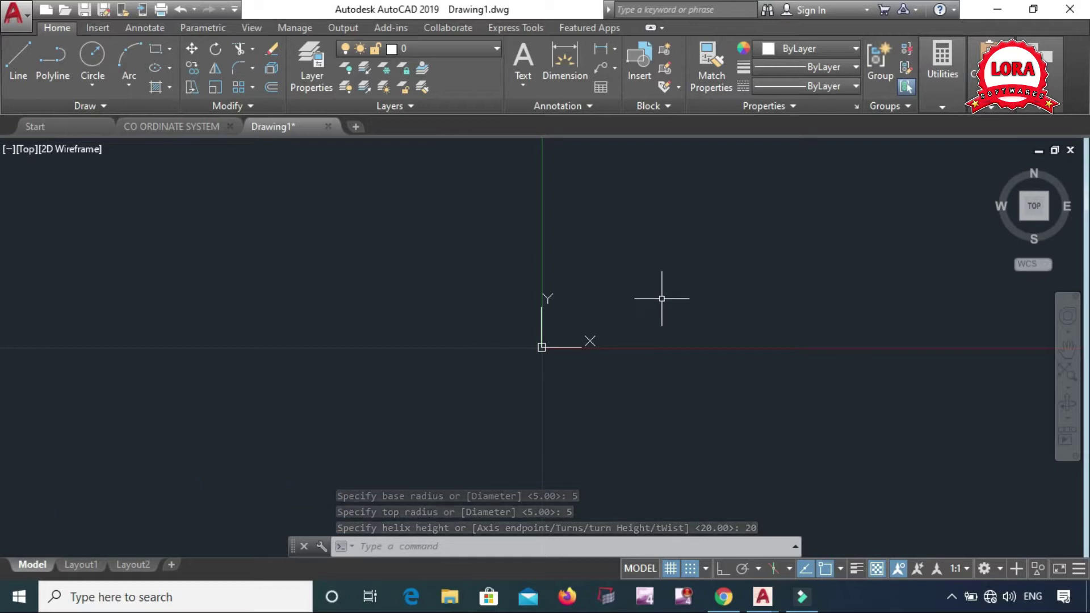
# - Switch from the top view to the isometric Home view and select the helix
pyautogui.click(1038, 206)
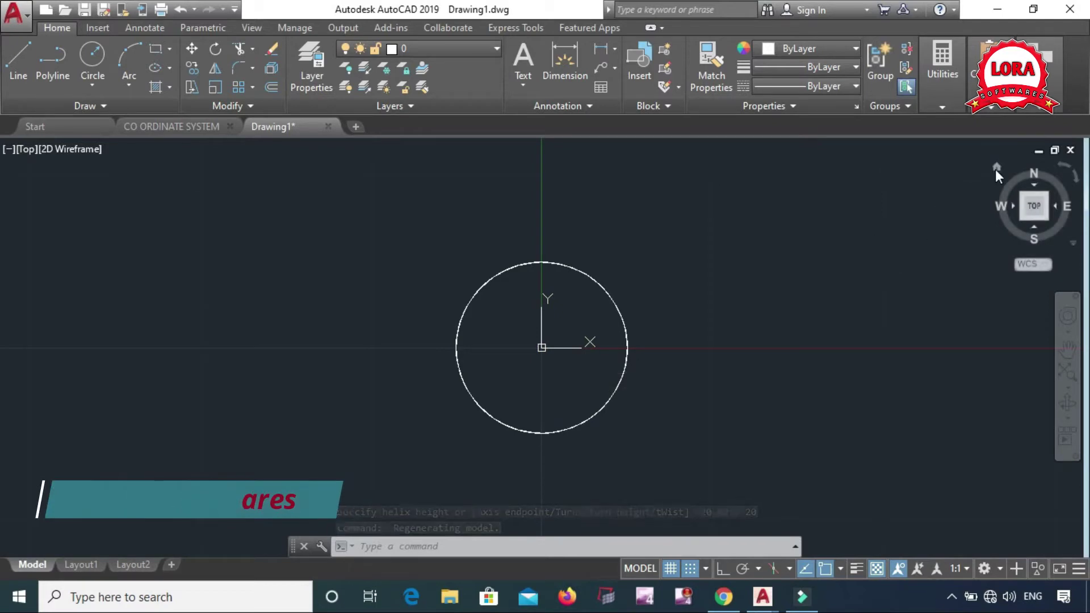
pyautogui.click(997, 168)
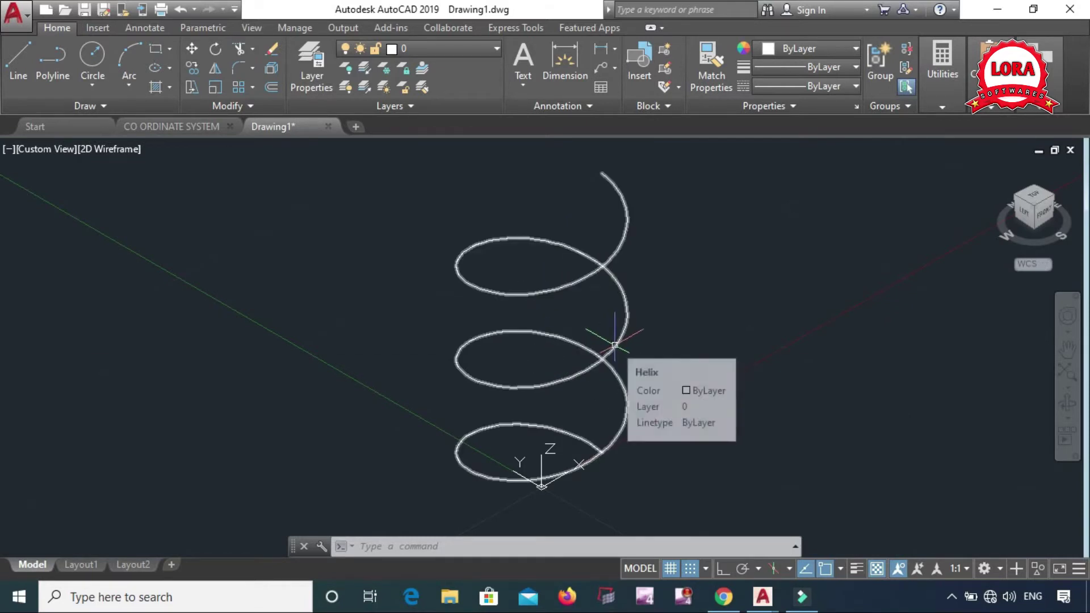
pyautogui.click(616, 346)
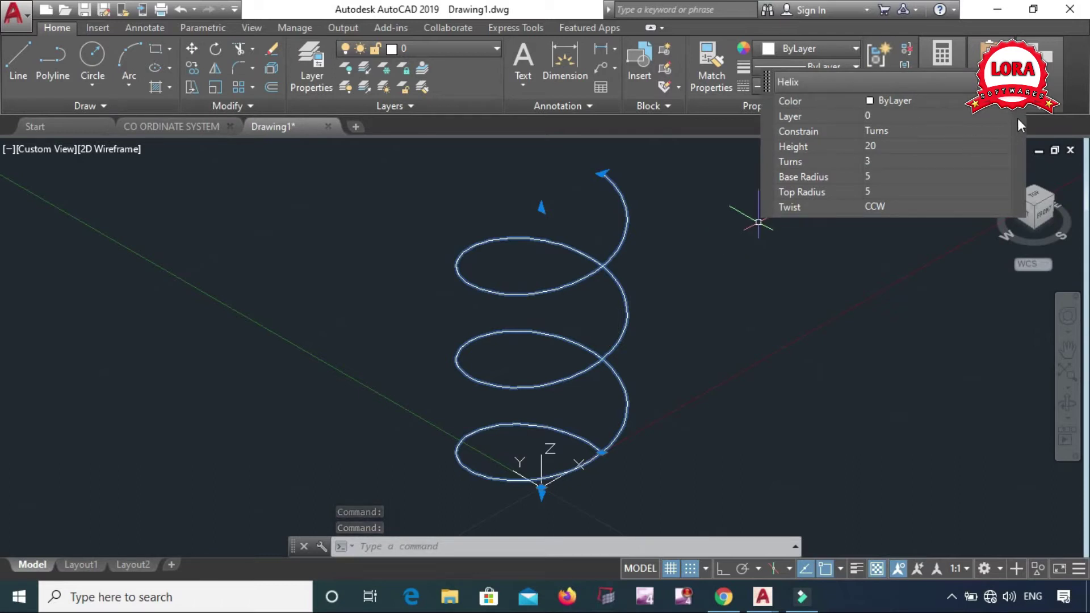
# - In Quick Properties, set the helix to 15 turns, top radius 15 and CW twist
pyautogui.moveTo(1017, 119); pyautogui.dragTo(970, 226)
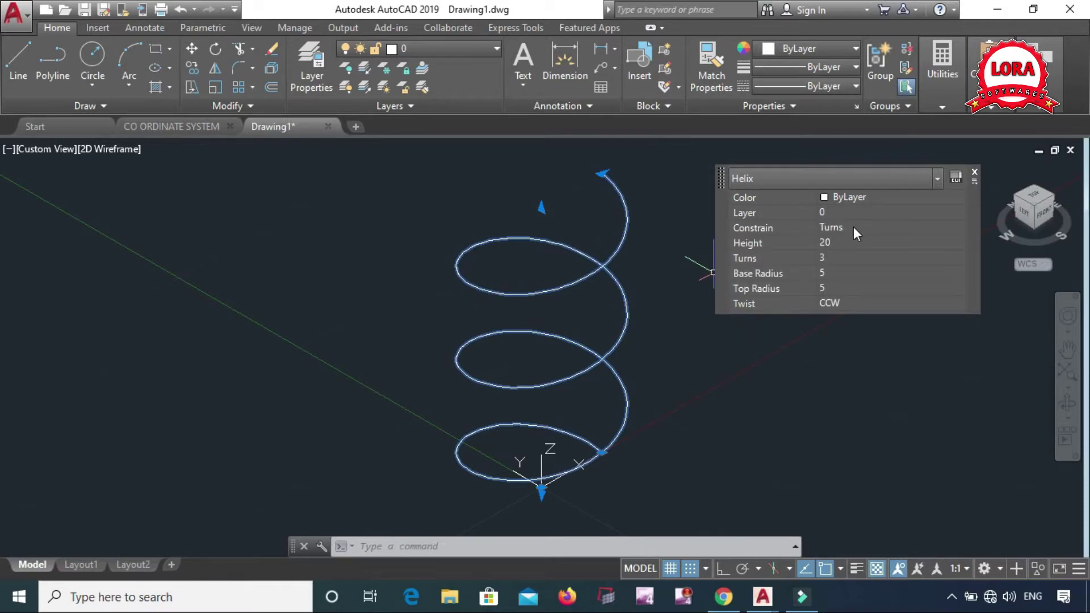
pyautogui.click(830, 259)
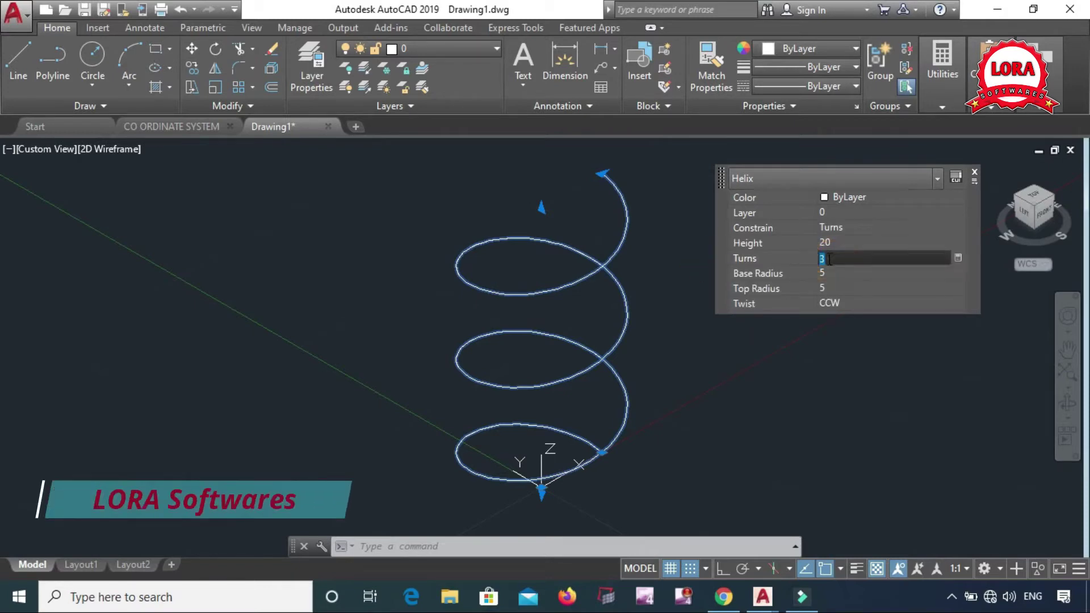
pyautogui.press('BackSpace')
pyautogui.write('15')
pyautogui.click(833, 267)
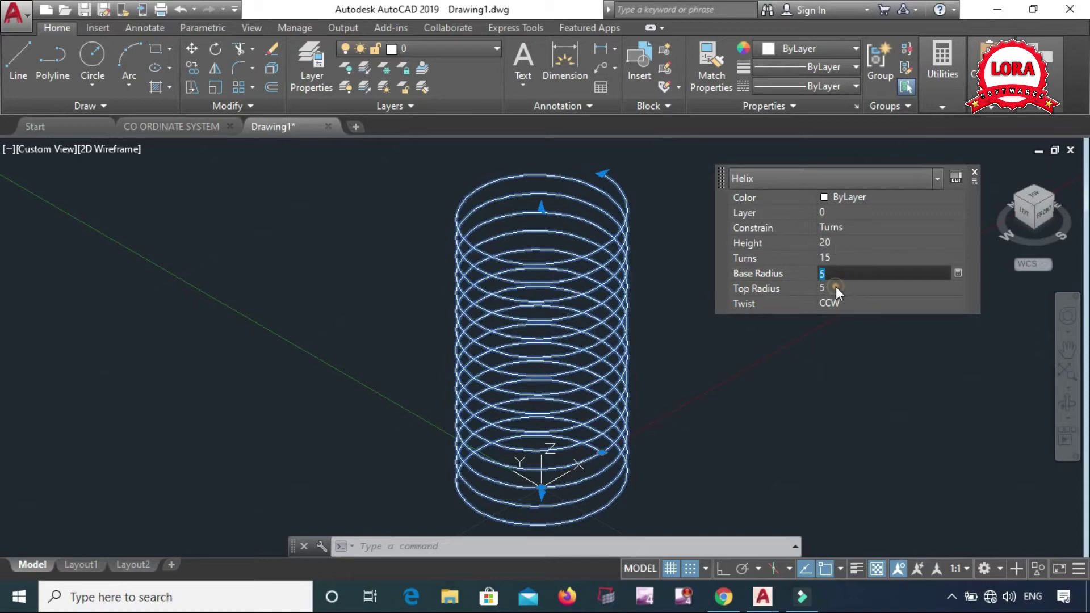
pyautogui.click(836, 287)
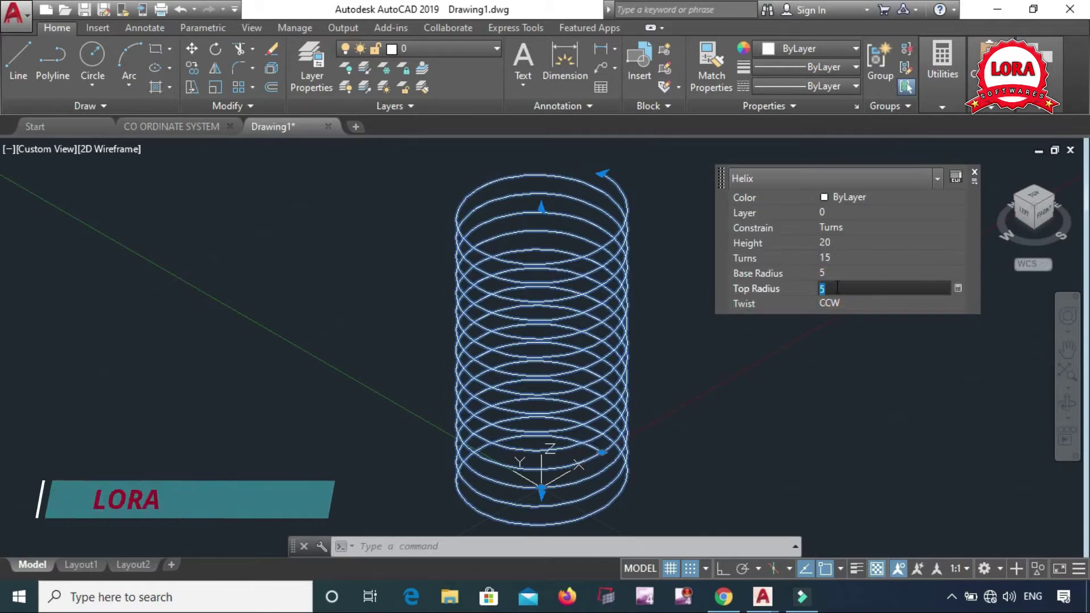
pyautogui.write('15')
pyautogui.press('Tab')
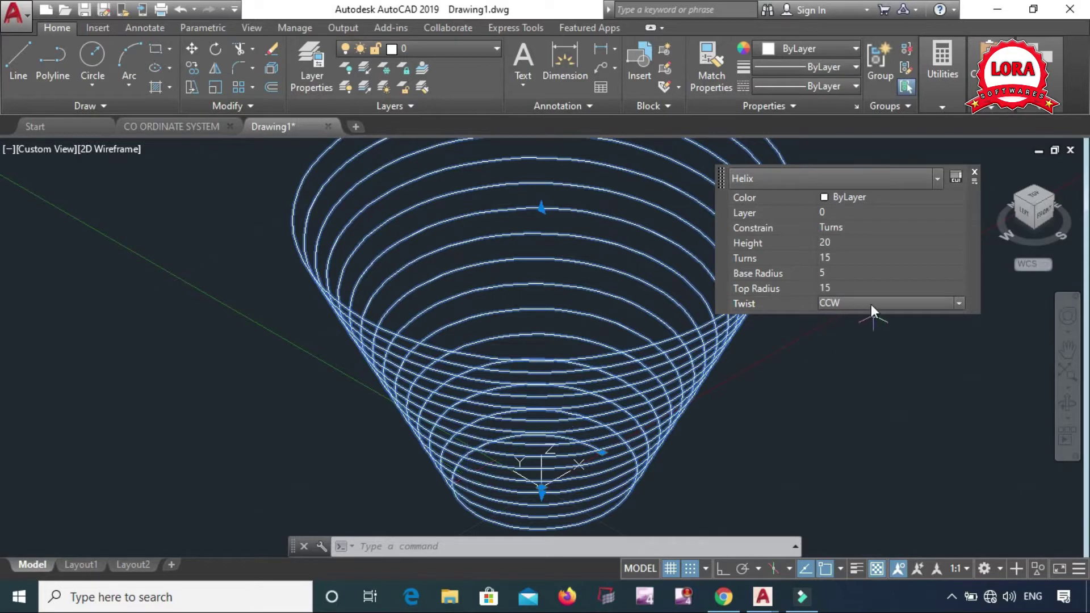
pyautogui.click(870, 303)
pyautogui.click(851, 332)
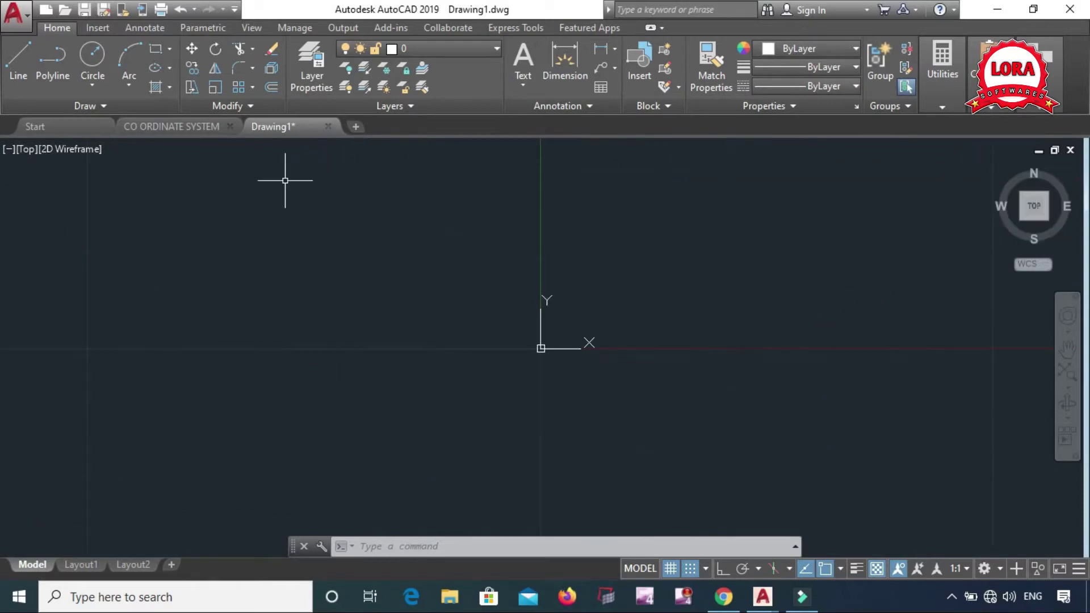
# - Start the DONUT command with inside diameter 3 and outside diameter 5
pyautogui.click(105, 107)
pyautogui.write('do')
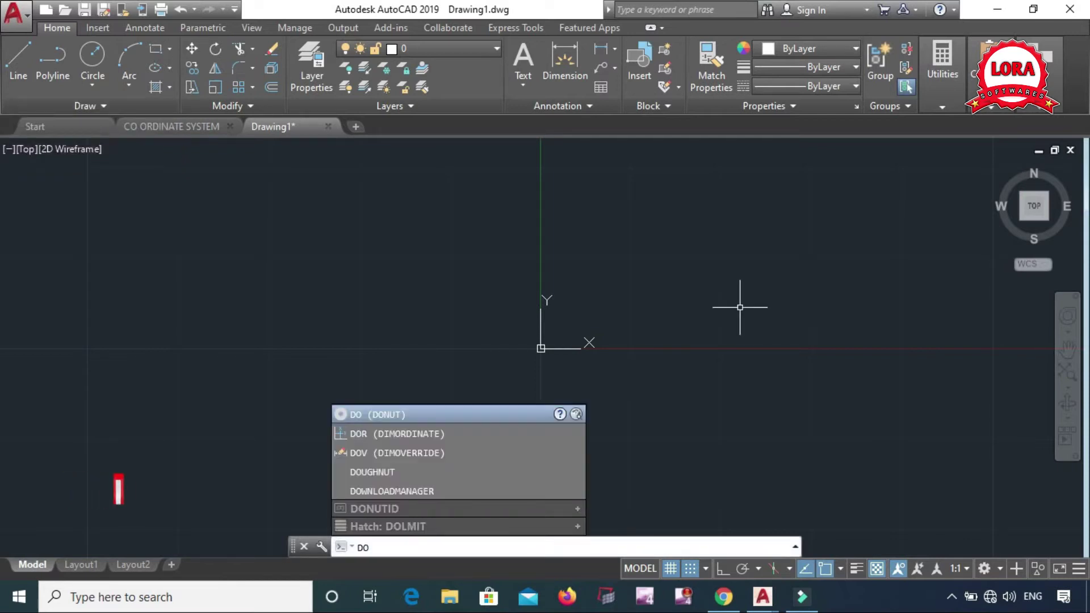
pyautogui.write('nut')
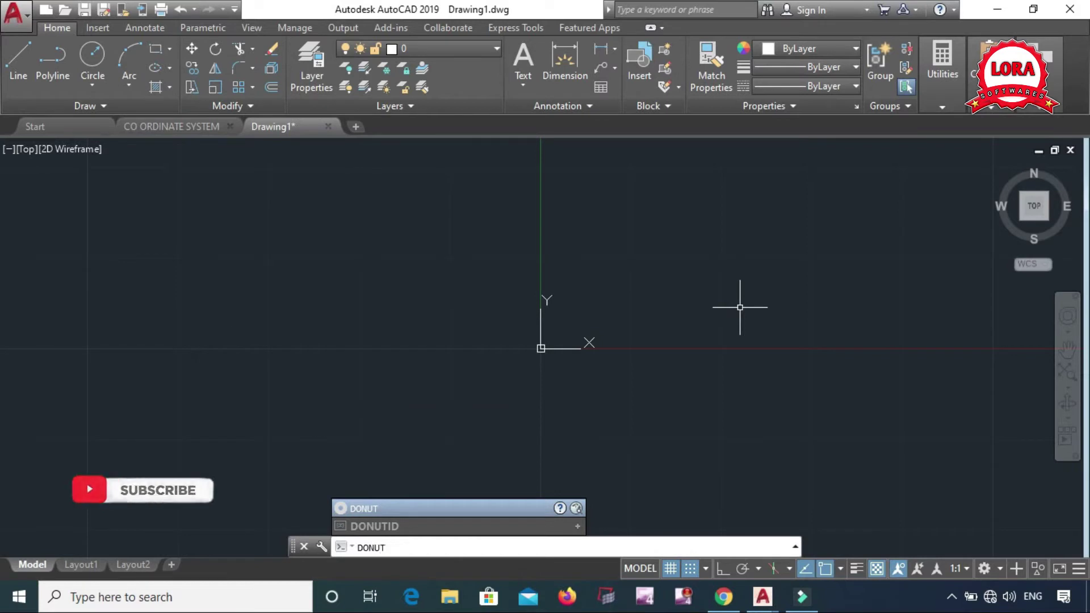
pyautogui.press('Return')
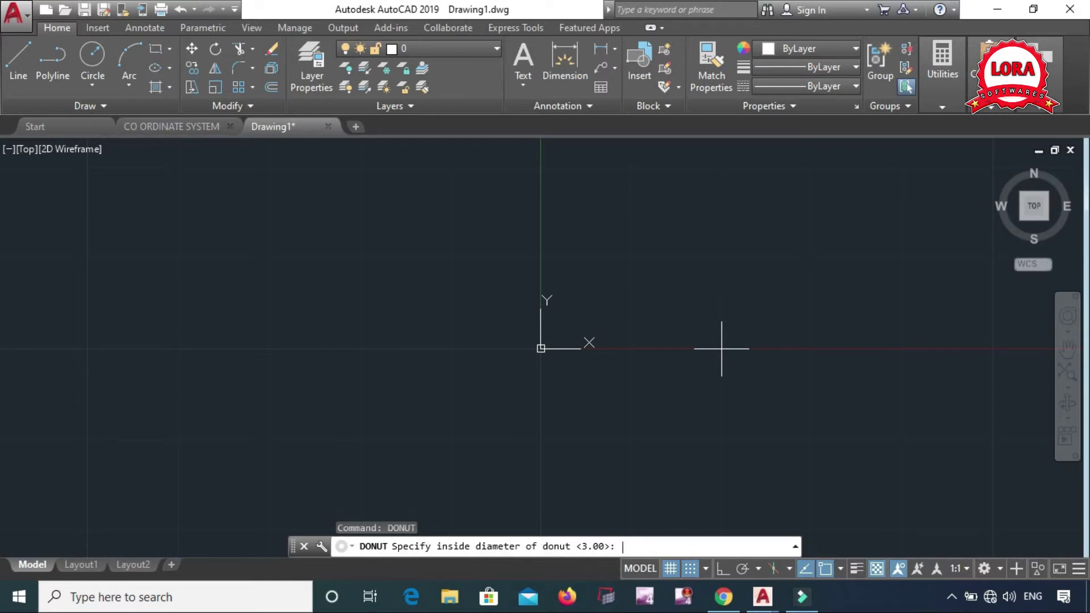
pyautogui.write('3')
pyautogui.press('Return')
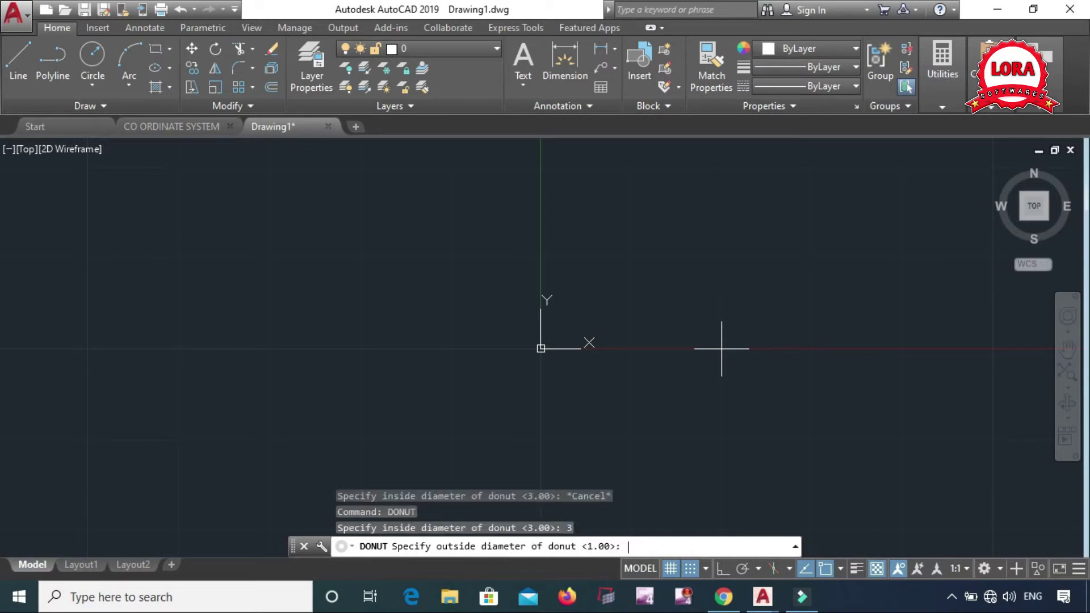
pyautogui.write('5')
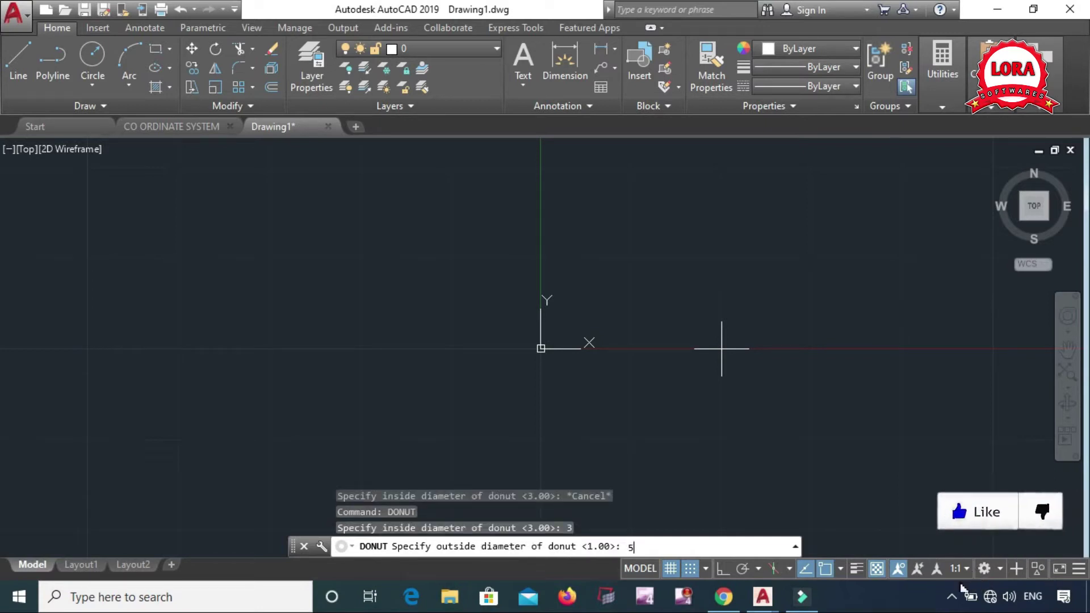
pyautogui.press('Return')
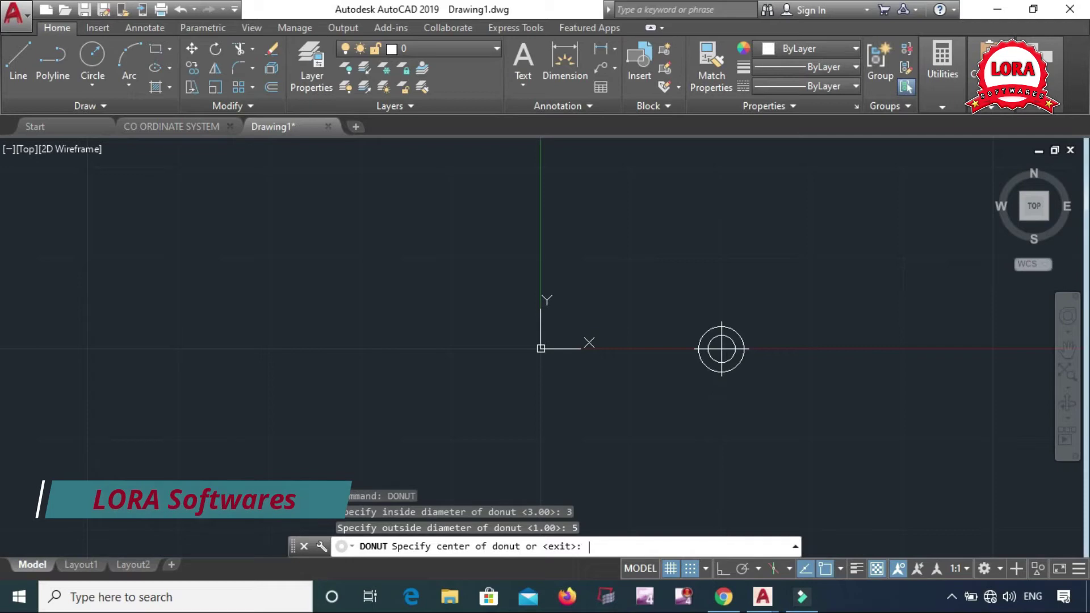
# - Place donuts at the coordinates 0,0 and 10,15
pyautogui.write('0,0')
pyautogui.press('Return')
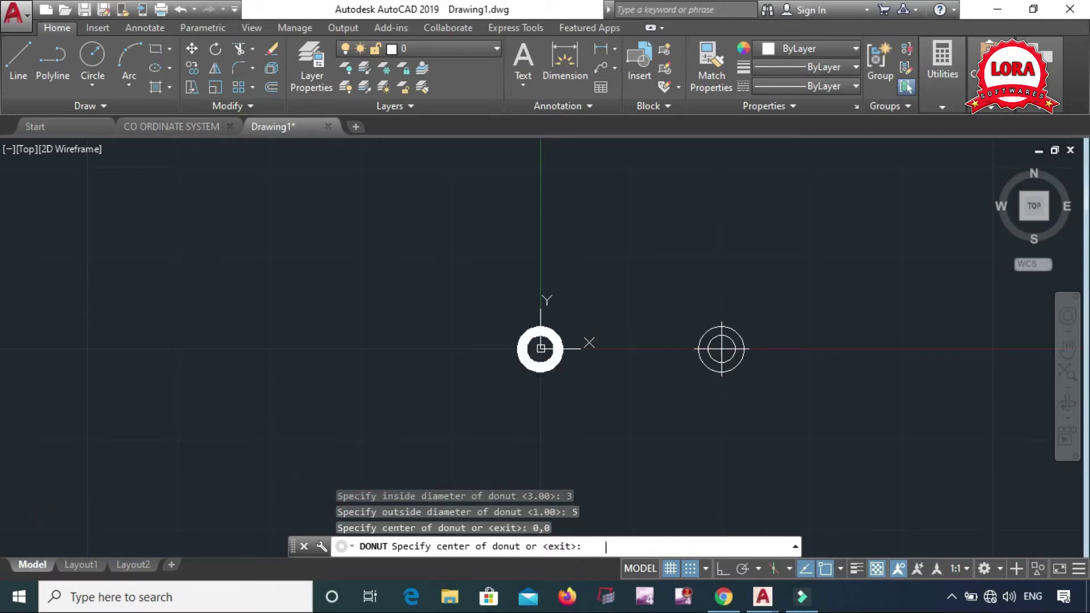
pyautogui.write('10,')
pyautogui.write('15')
pyautogui.press('Return')
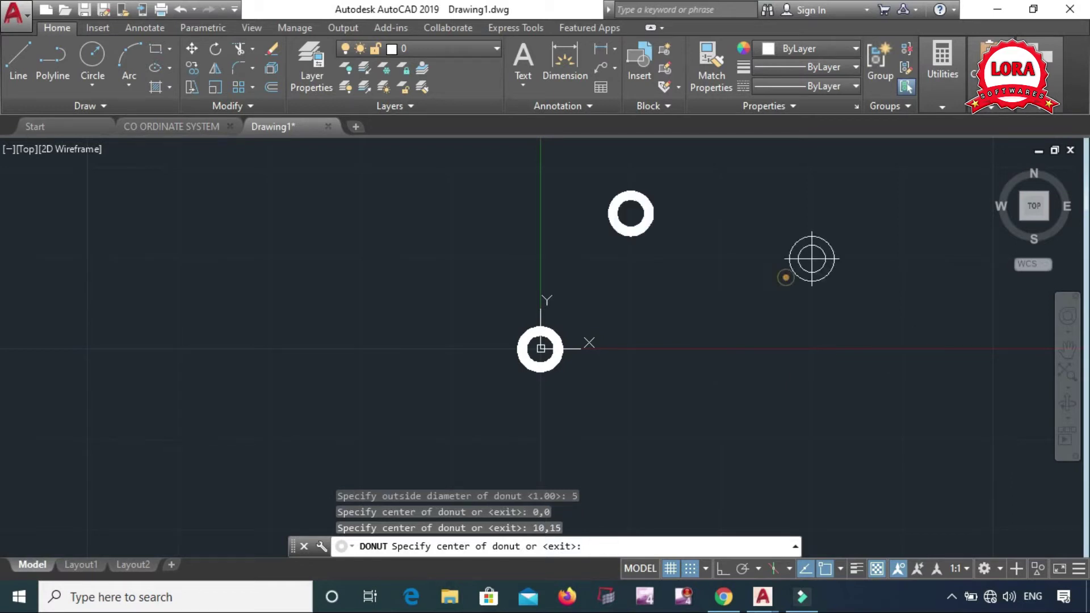
# - Turn Snap off, click five more donuts around the origin, and end DONUT
pyautogui.click(812, 258)
pyautogui.click(721, 440)
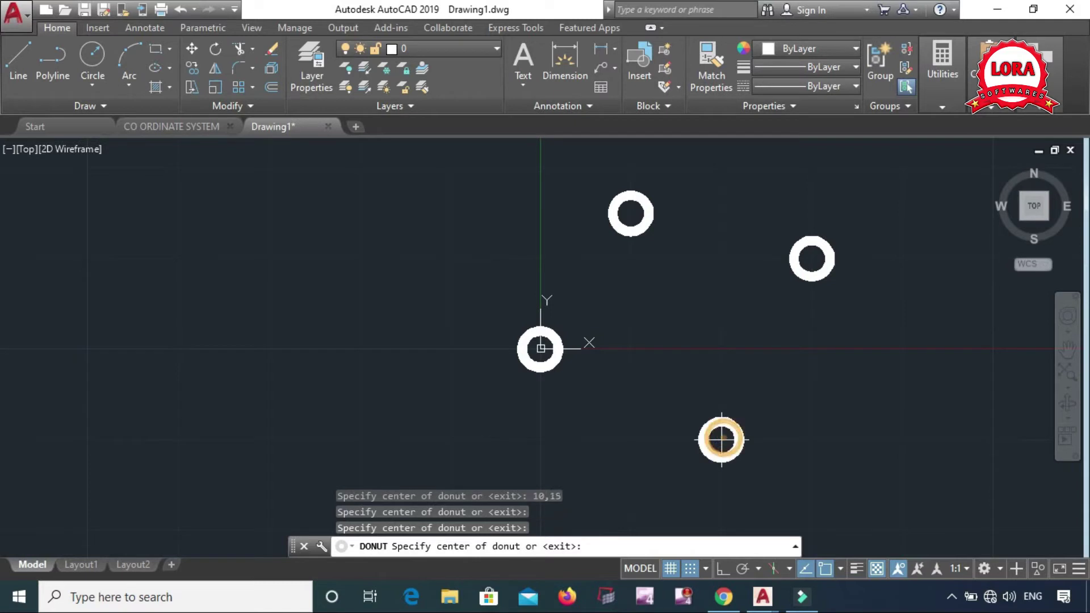
pyautogui.click(689, 568)
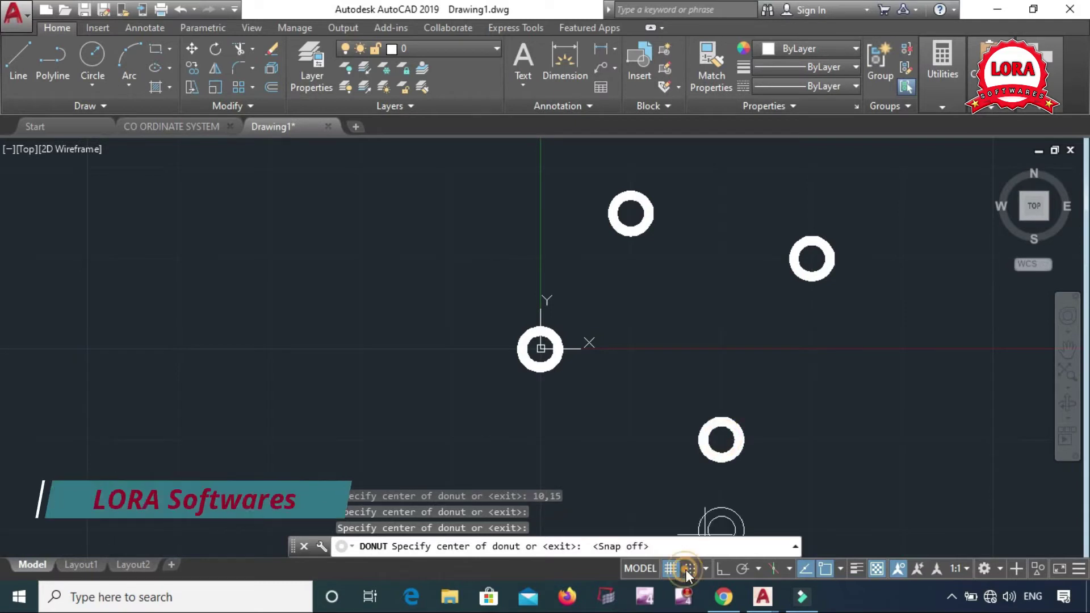
pyautogui.click(672, 329)
pyautogui.click(345, 335)
pyautogui.click(325, 203)
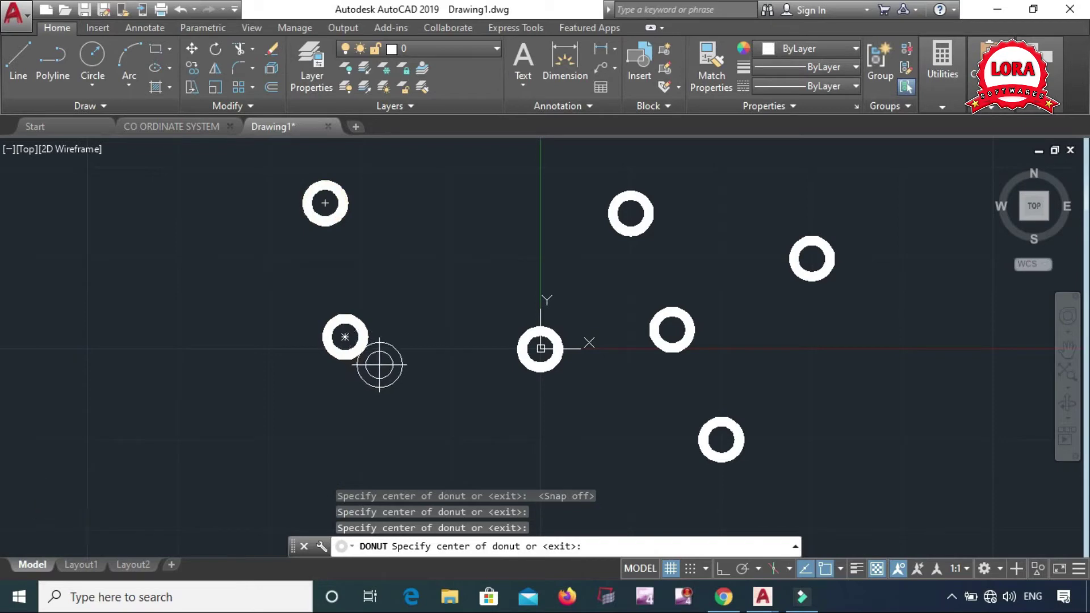
pyautogui.press('Escape')
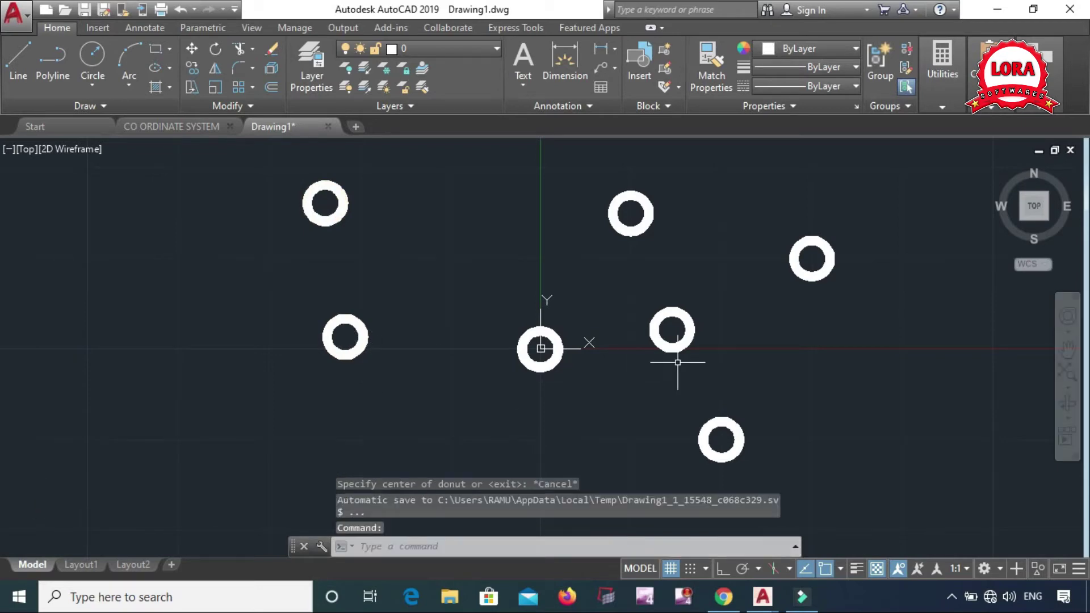
# - Look at the donuts in a tilted 3D view, return to Top, and erase all seven
pyautogui.scroll(5, 678, 348)
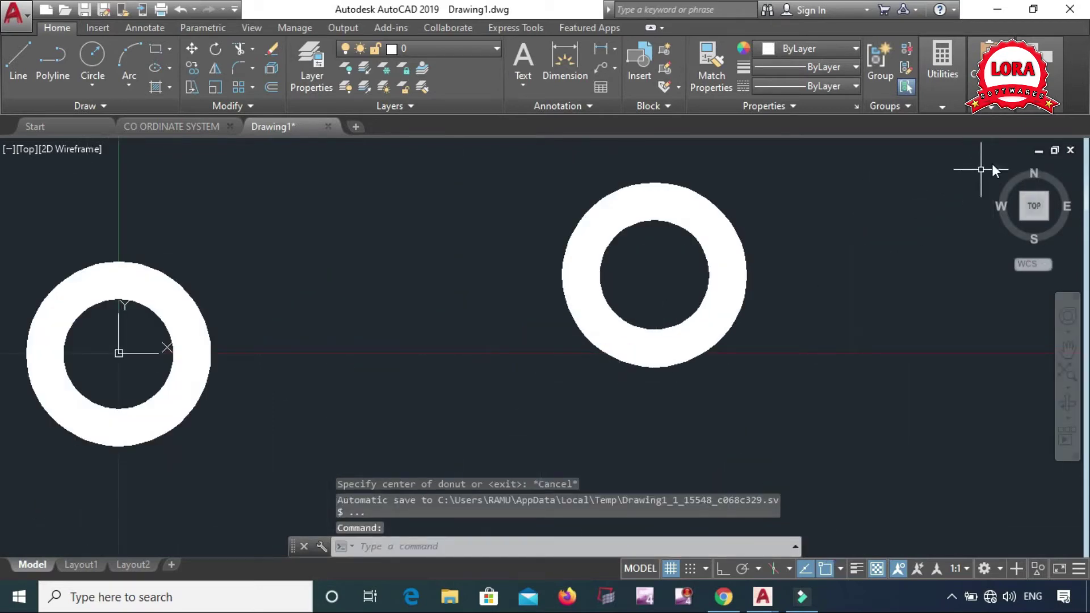
pyautogui.click(996, 168)
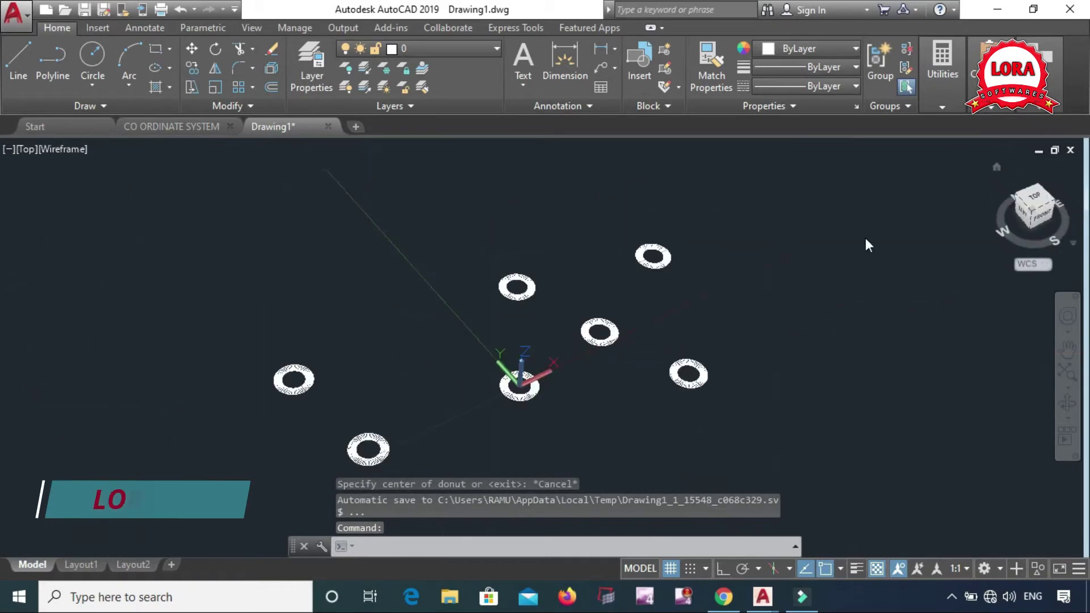
pyautogui.scroll(8, 600, 333)
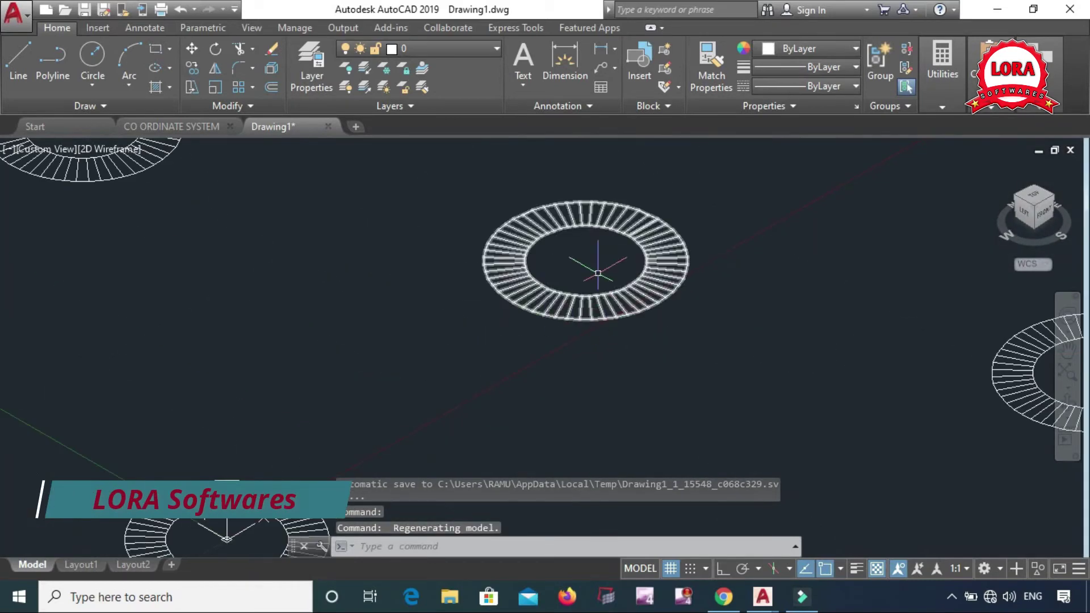
pyautogui.click(1043, 202)
pyautogui.moveTo(924, 242); pyautogui.dragTo(401, 433)
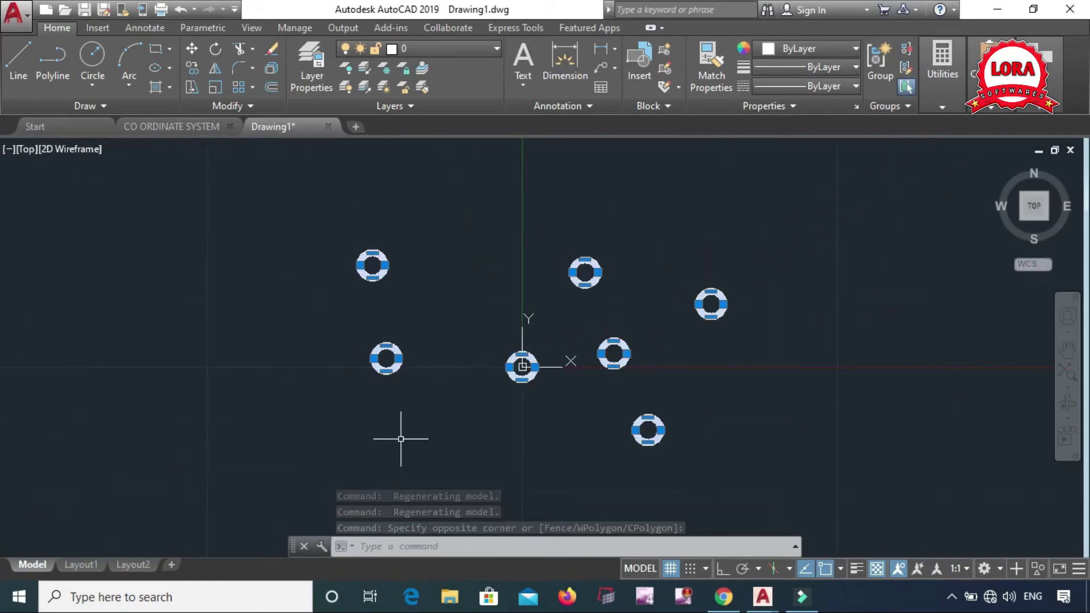
pyautogui.press('Delete')
pyautogui.scroll(1, 401, 439)
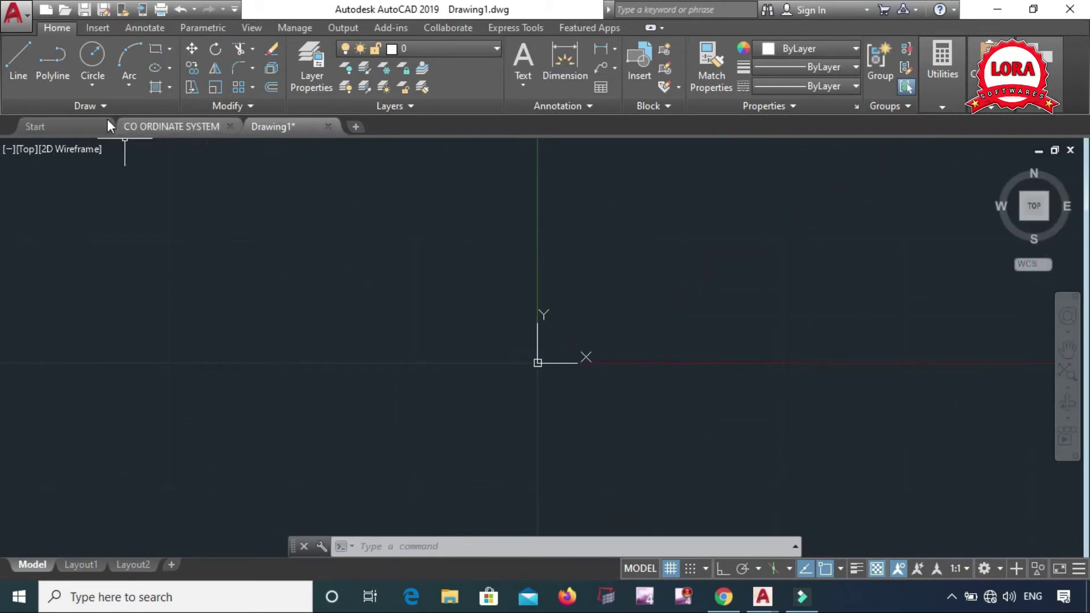
# - Browse the revision cloud variants in the drawing tools, then start REVCLOUD
pyautogui.click(100, 102)
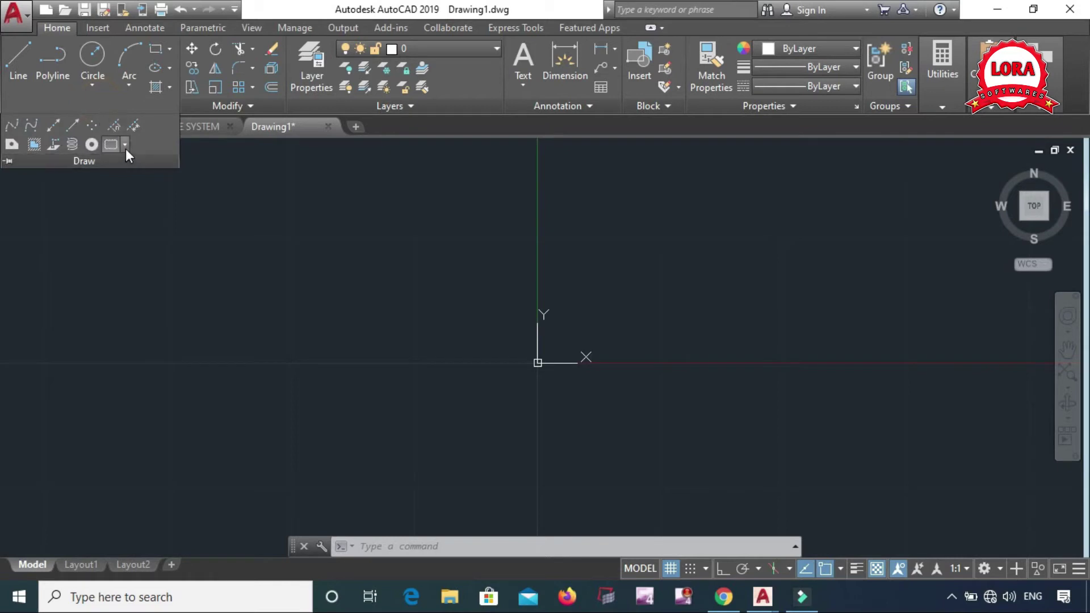
pyautogui.click(126, 148)
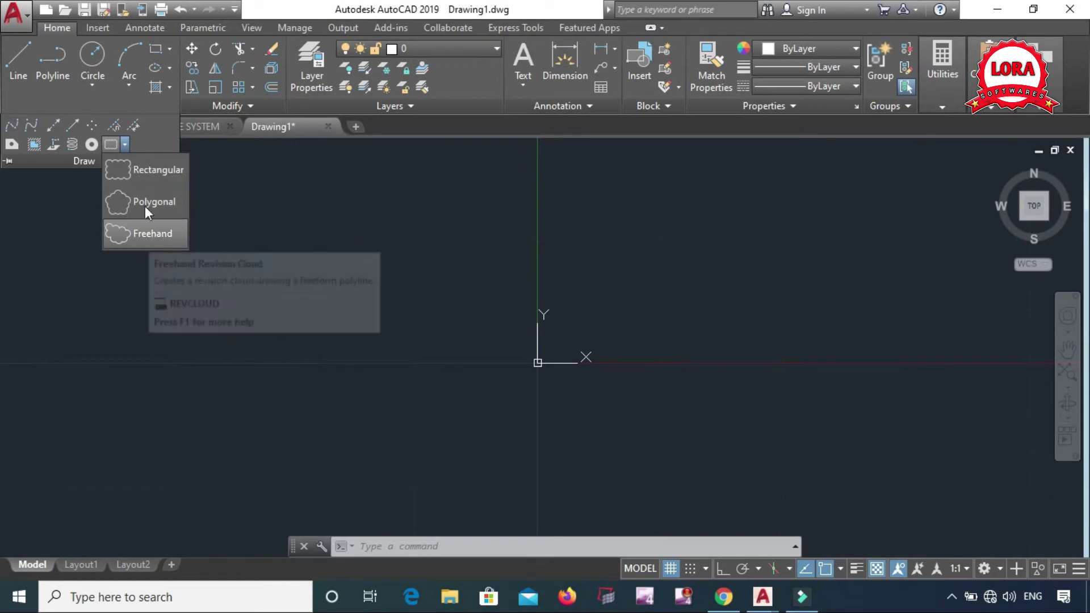
pyautogui.click(387, 284)
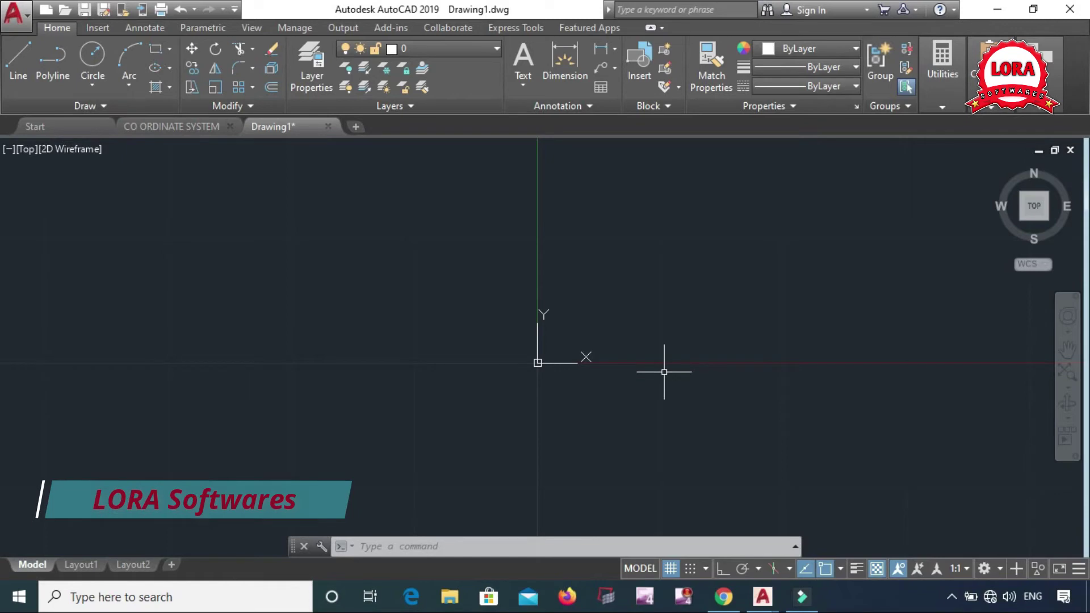
pyautogui.write('r')
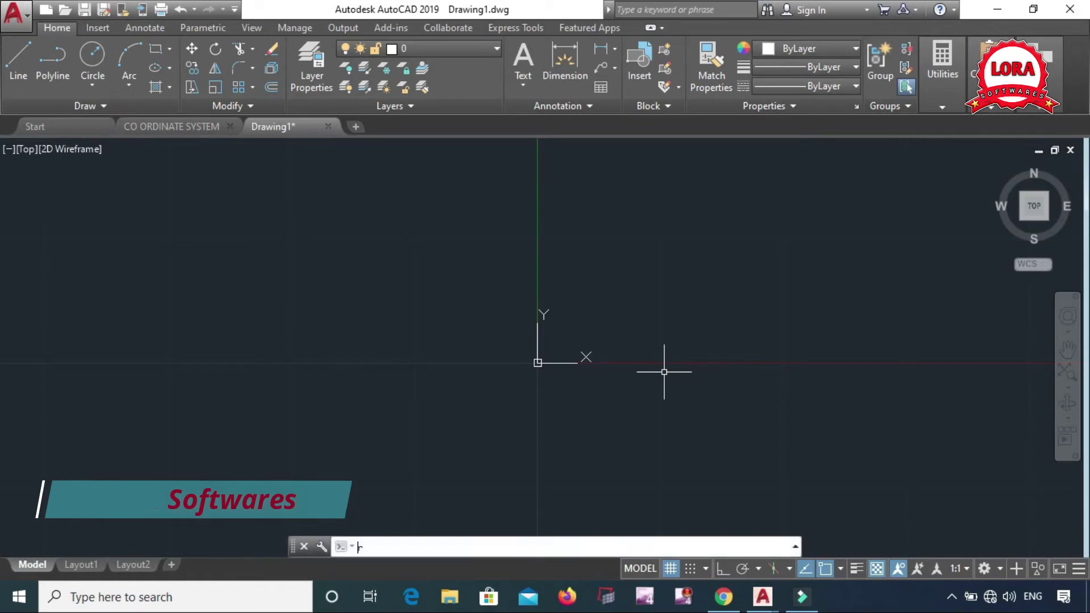
pyautogui.write('evc')
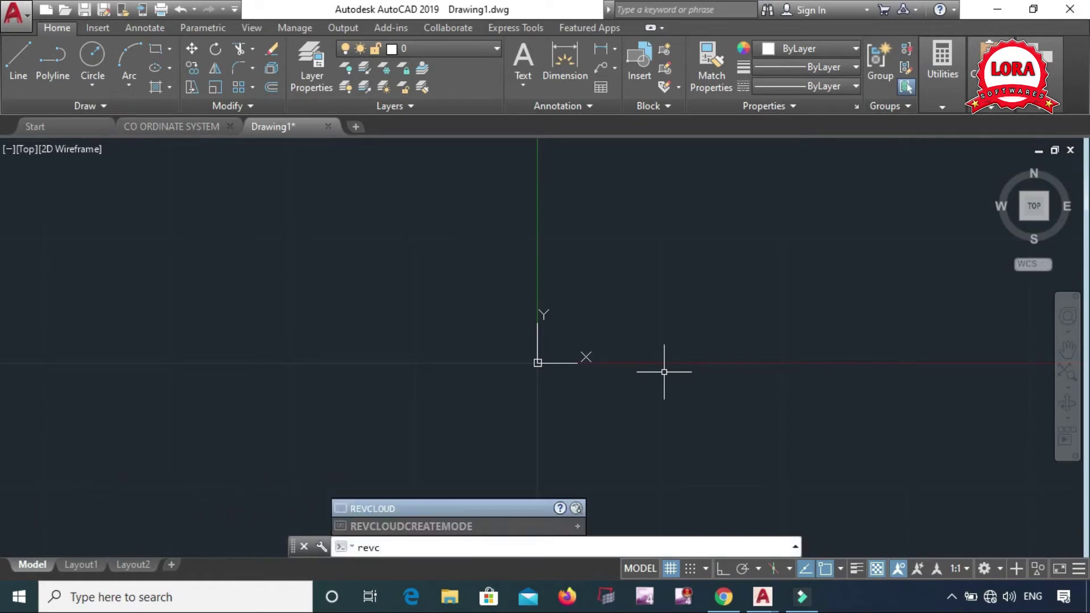
pyautogui.press('Return')
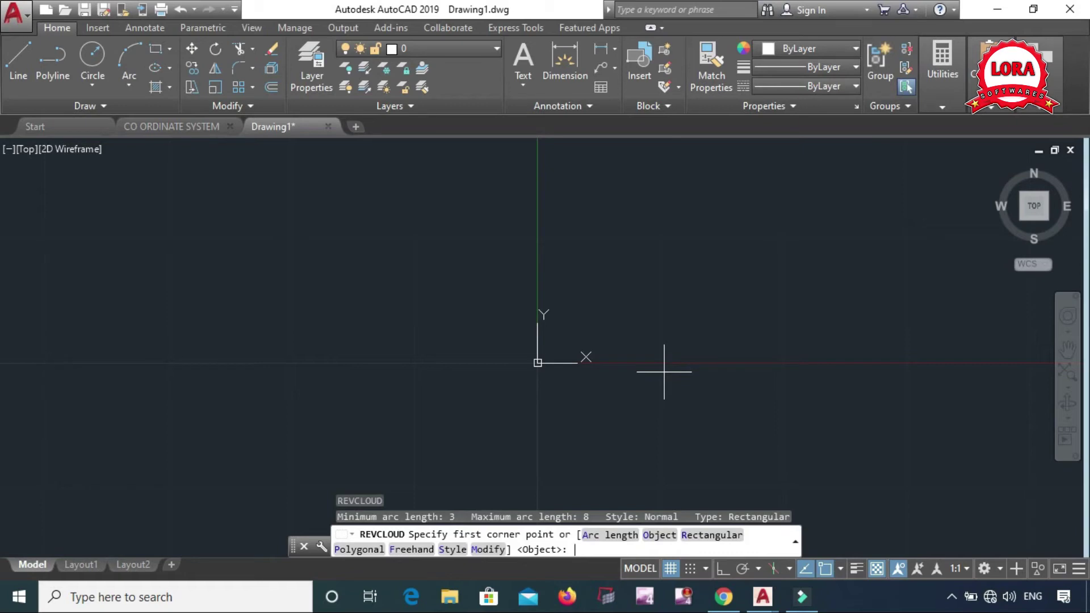
# - Set the cloud arc lengths to minimum 4 and maximum 10, and choose Rectangular
pyautogui.write('a')
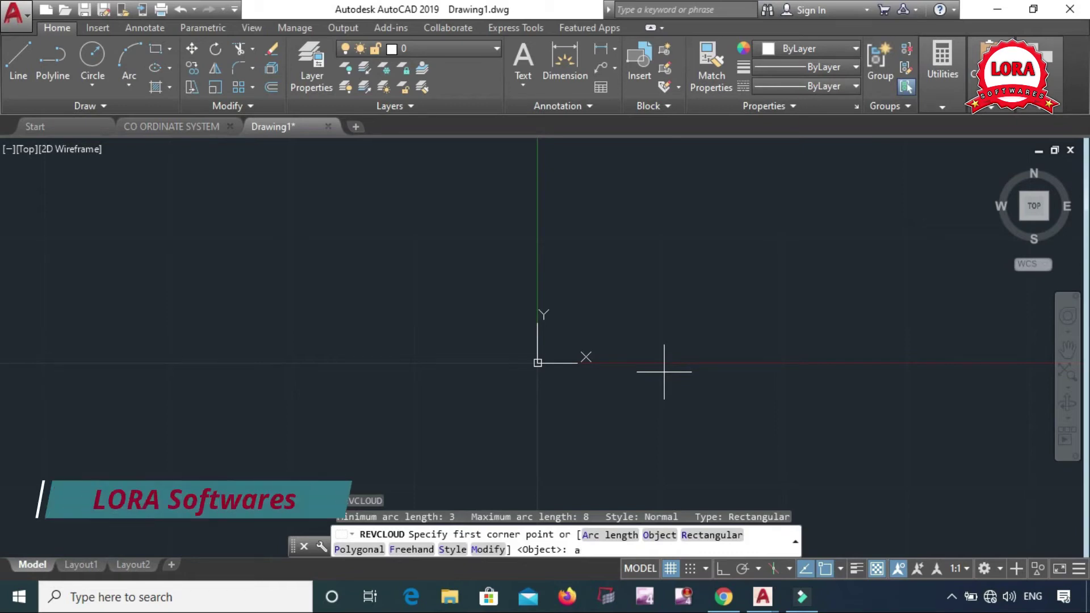
pyautogui.press('Return')
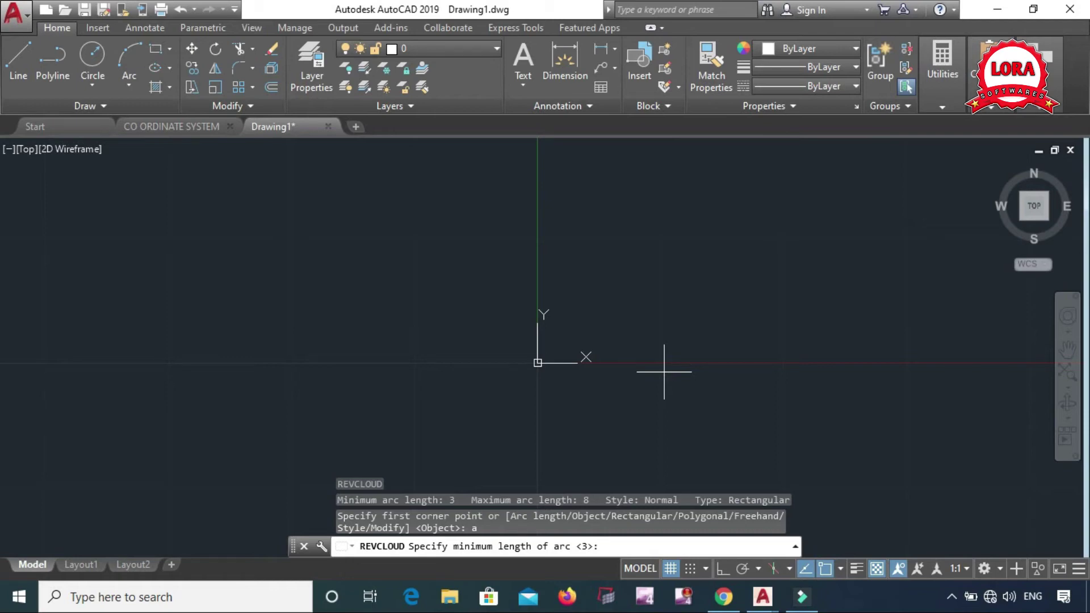
pyautogui.write('4')
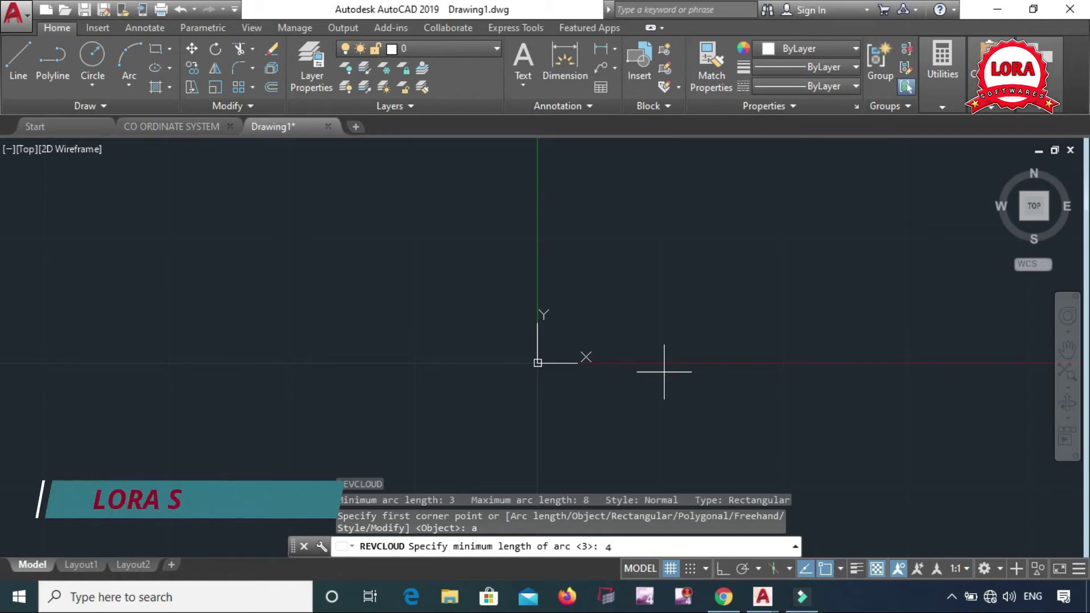
pyautogui.press('Return')
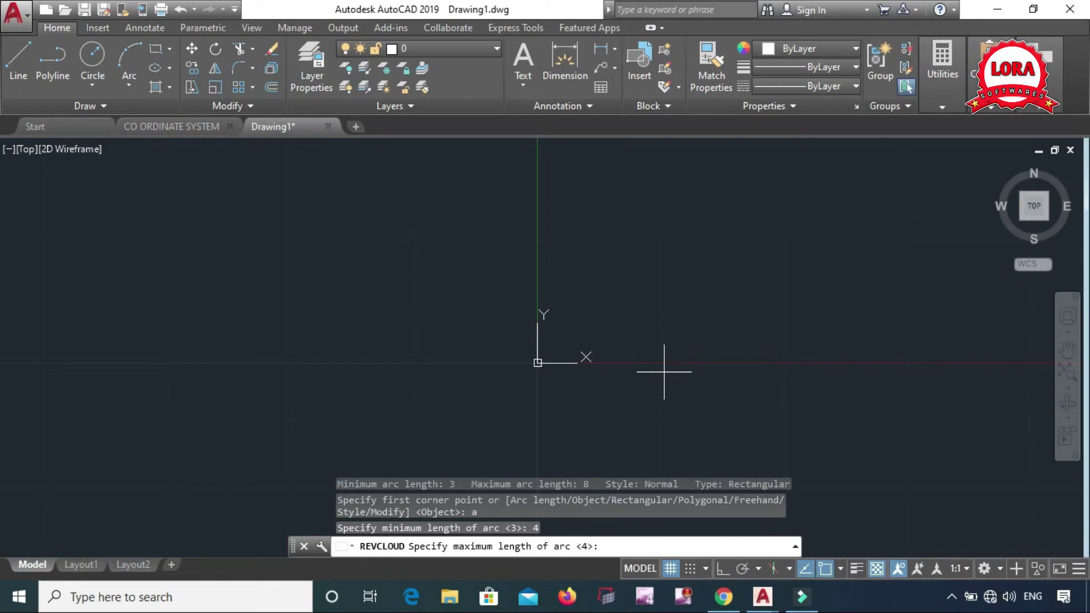
pyautogui.write('10')
pyautogui.press('Return')
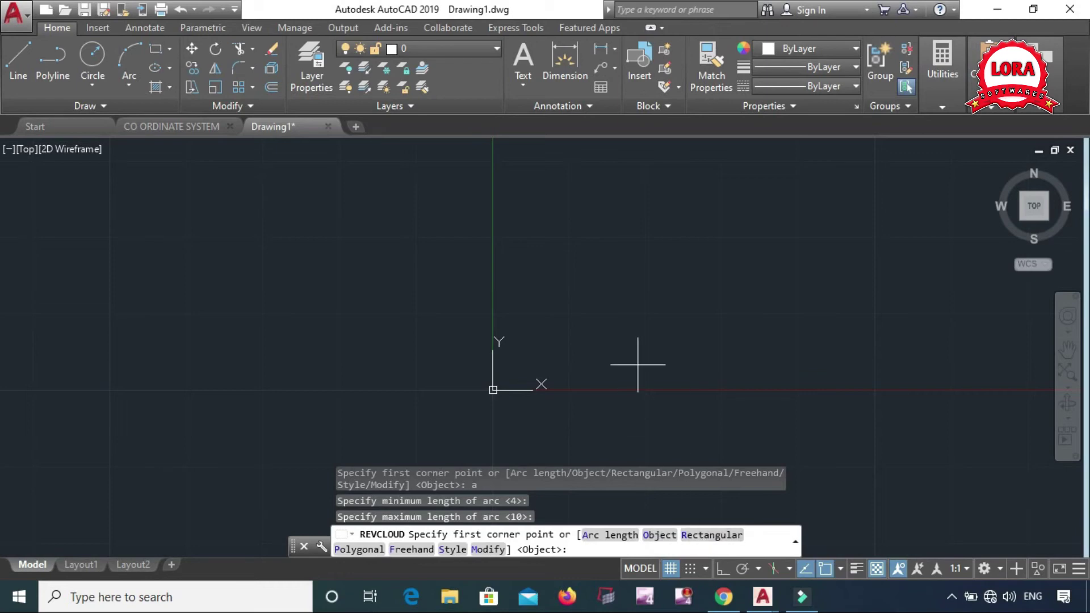
pyautogui.write('r')
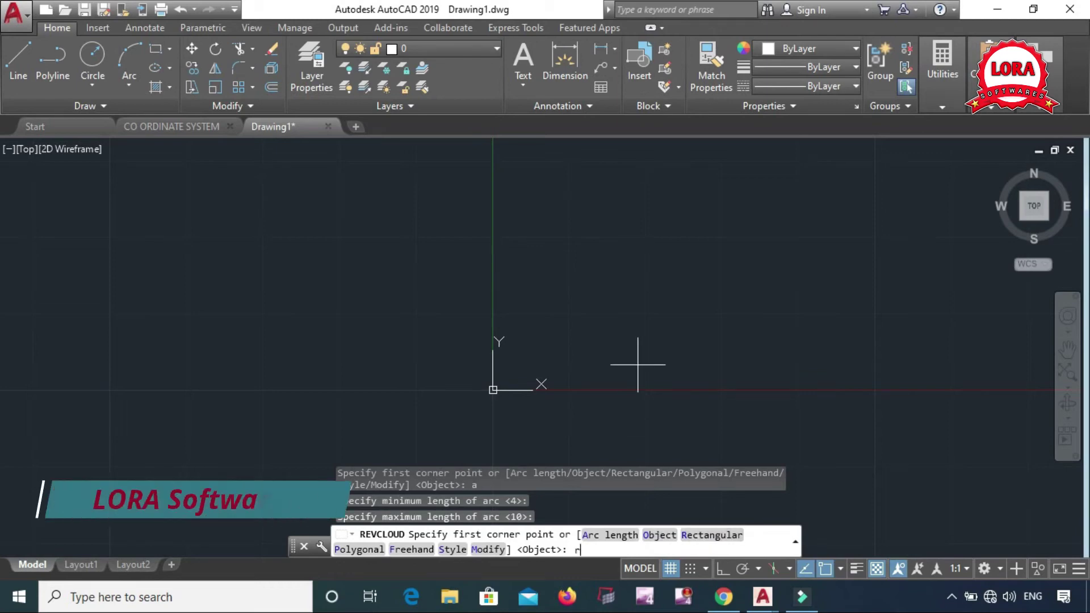
pyautogui.press('Return')
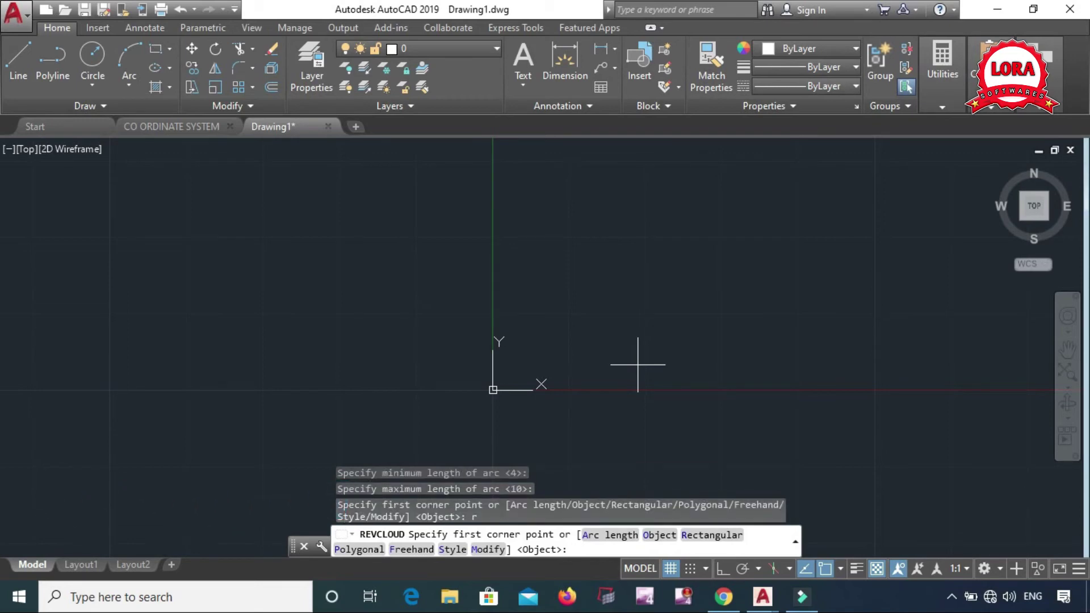
# - Draw the rectangular revision cloud by picking two opposite corners around the origin
pyautogui.click(151, 173)
pyautogui.moveTo(638, 392); pyautogui.dragTo(637, 317, button='middle')
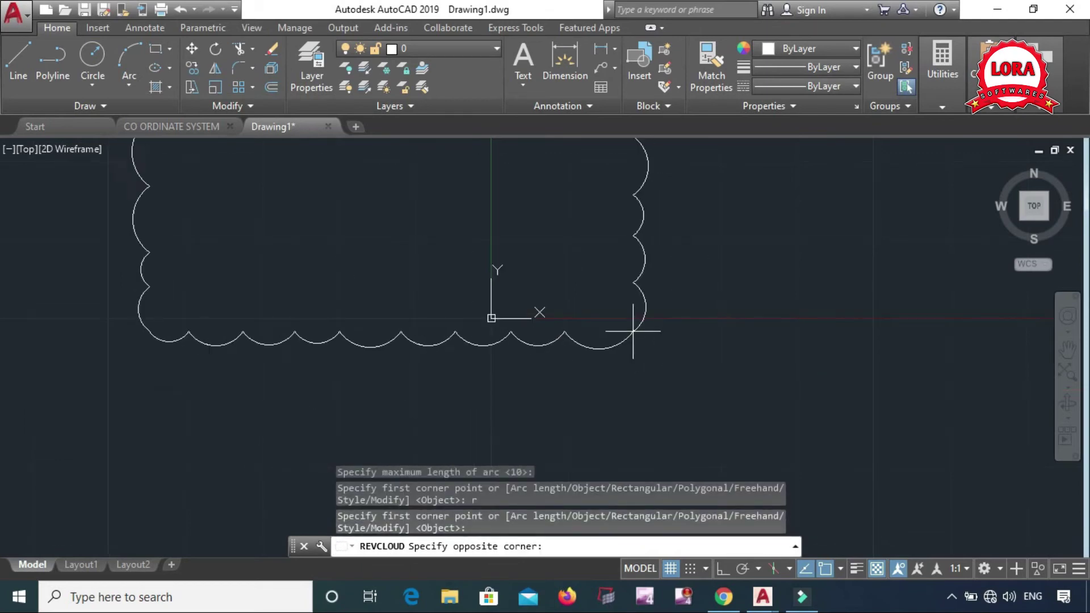
pyautogui.scroll(-4, 630, 340)
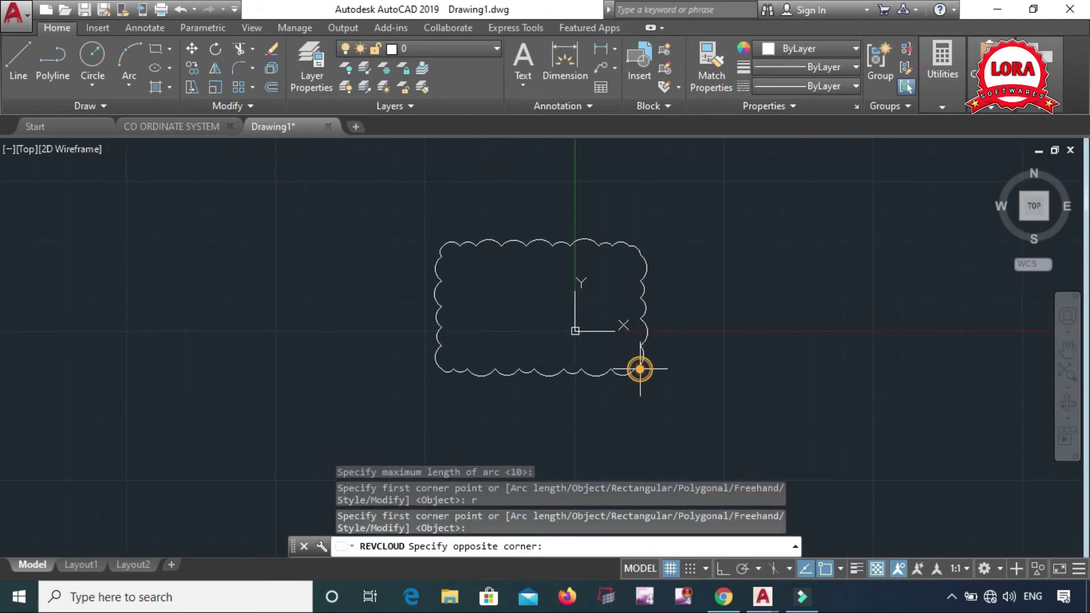
pyautogui.click(640, 369)
# - Window-select the stray object and erase it
pyautogui.click(669, 273)
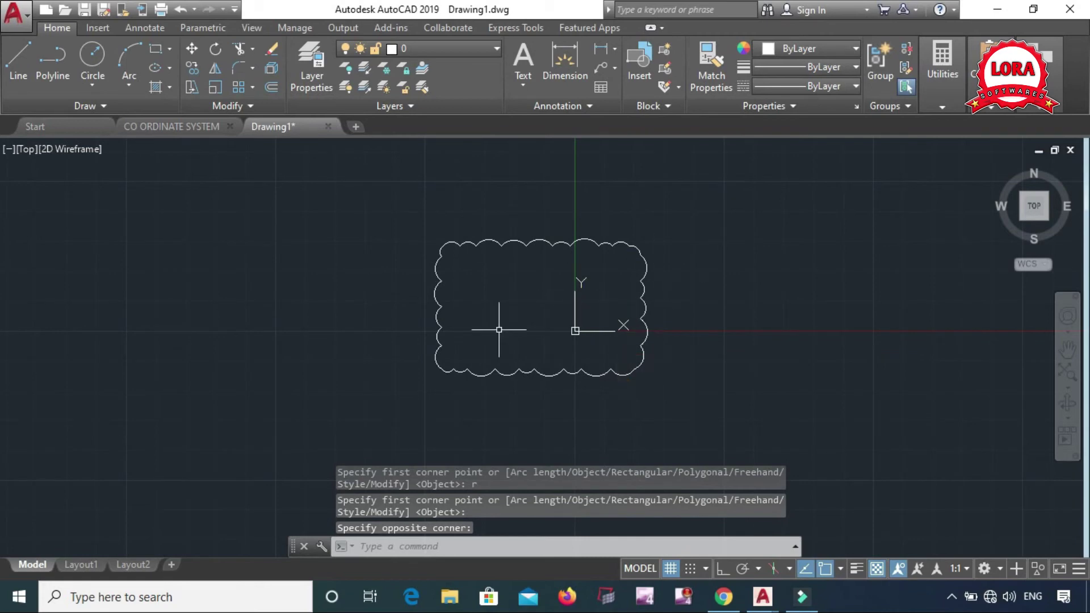
pyautogui.click(427, 378)
pyautogui.press('Delete')
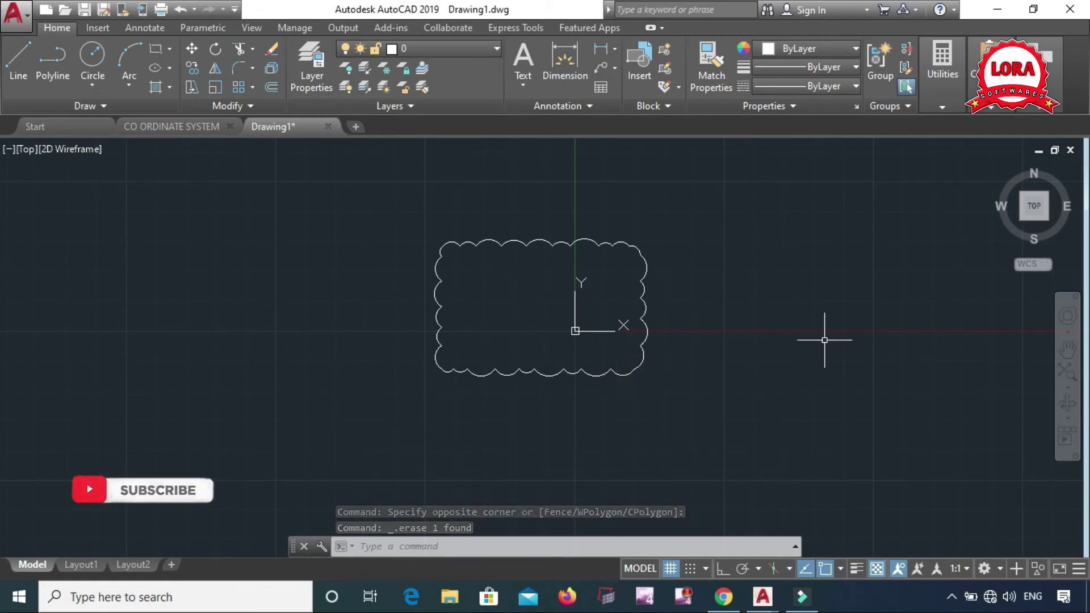
pyautogui.write('REV')
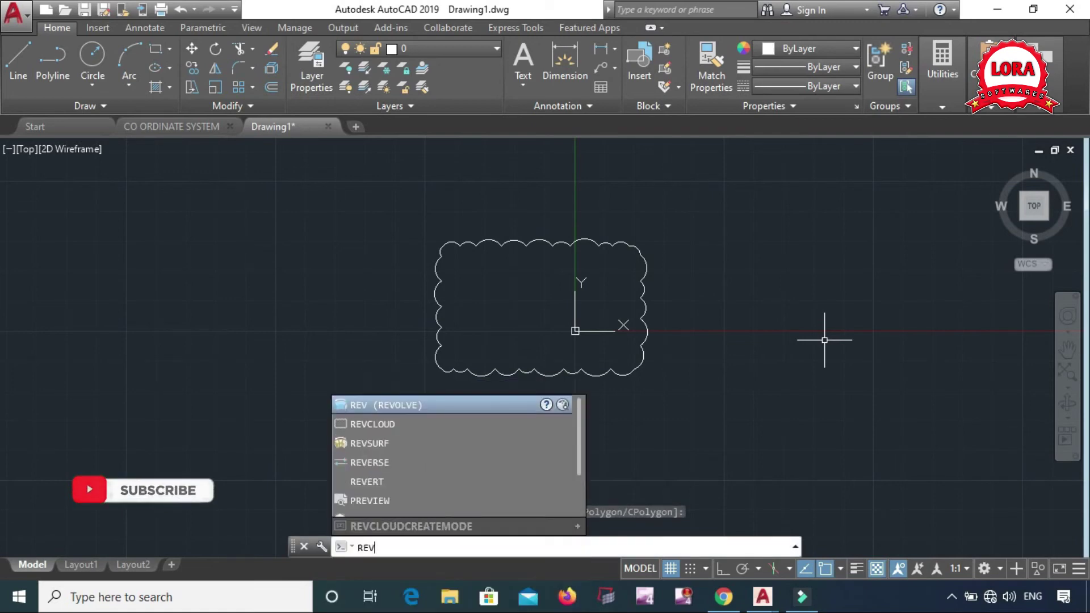
pyautogui.write('CLOUD')
# - Draw a five-corner polygonal revision cloud right of the rectangular cloud
pyautogui.press('Return')
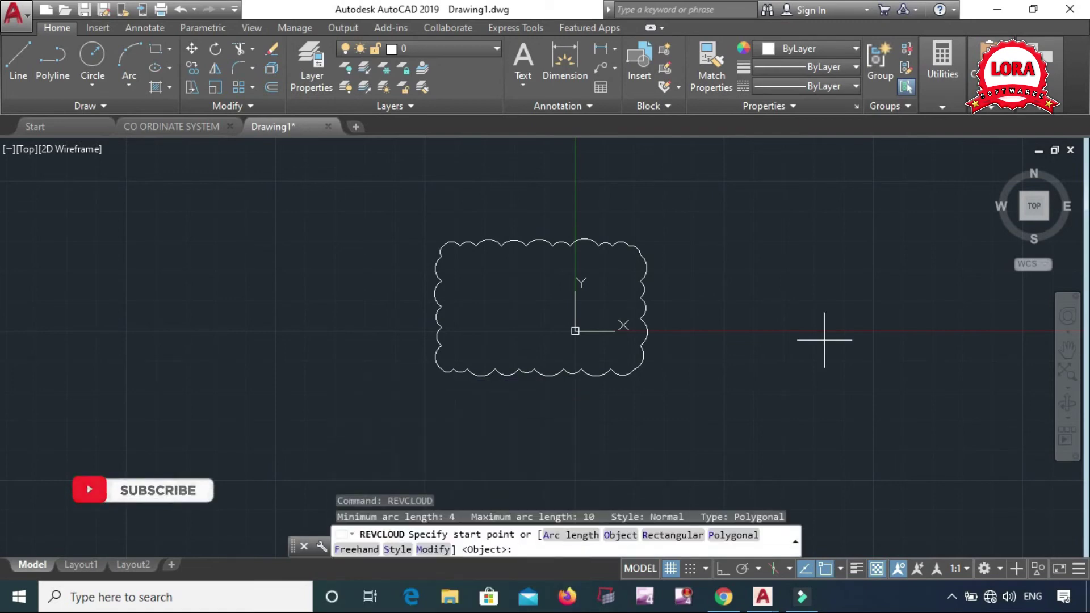
pyautogui.write('p')
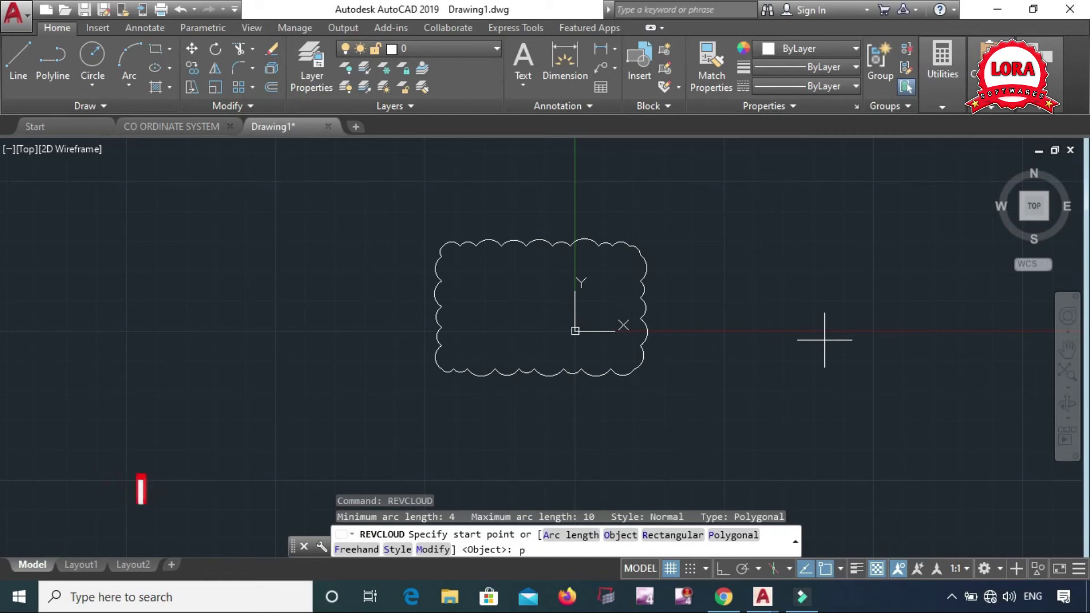
pyautogui.press('Return')
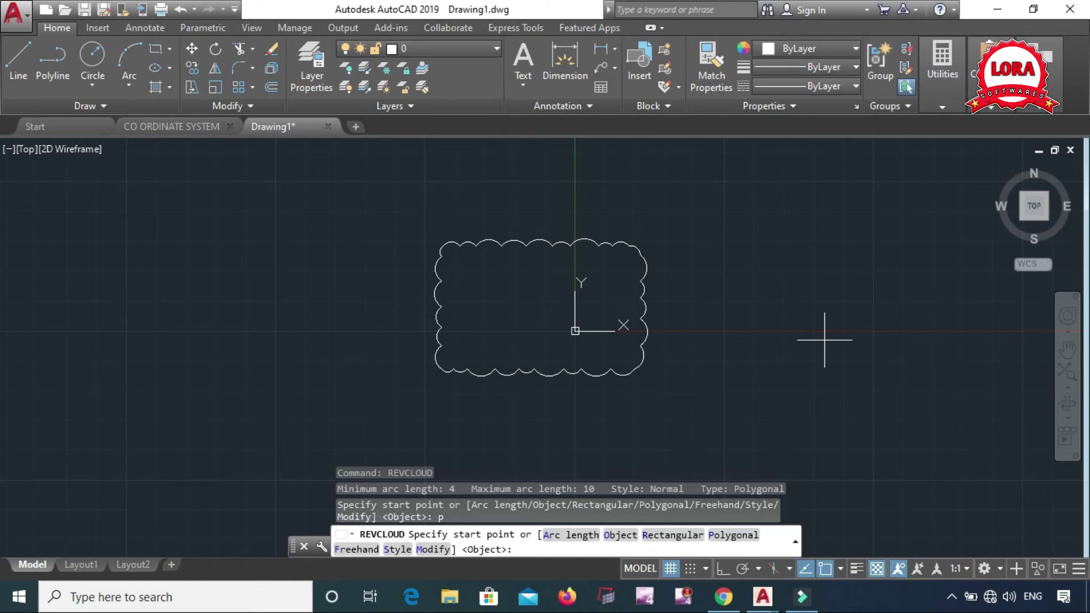
pyautogui.click(726, 223)
pyautogui.click(939, 217)
pyautogui.click(959, 434)
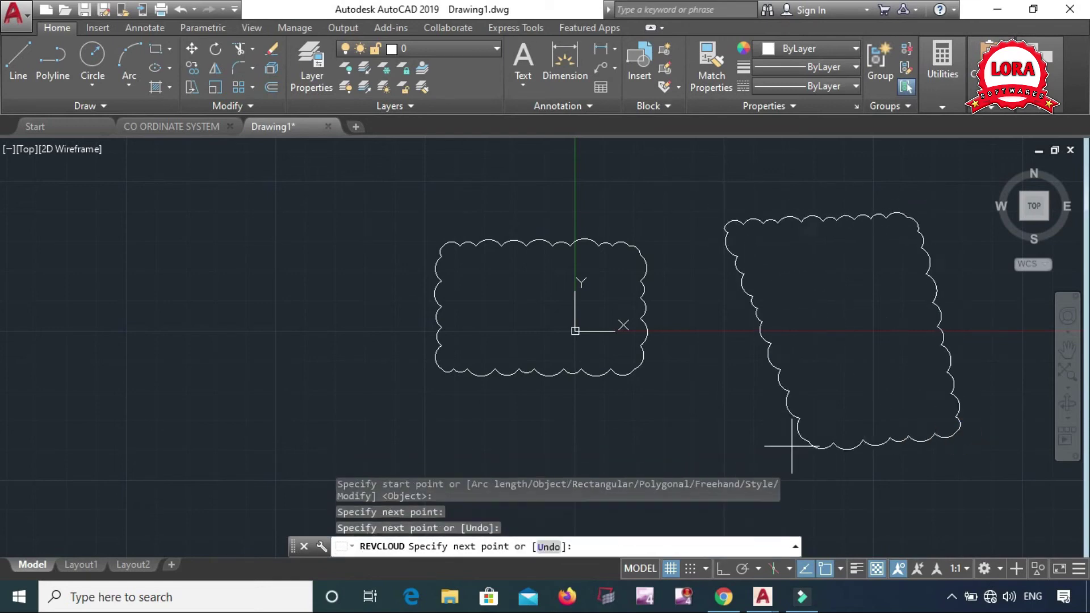
pyautogui.click(769, 450)
pyautogui.click(681, 372)
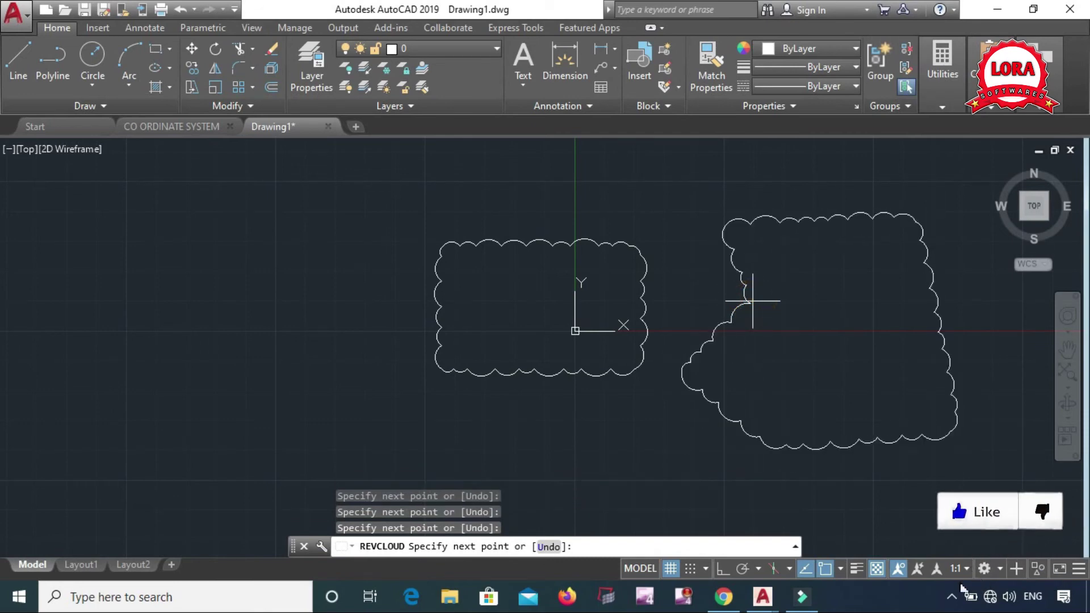
pyautogui.press('Return')
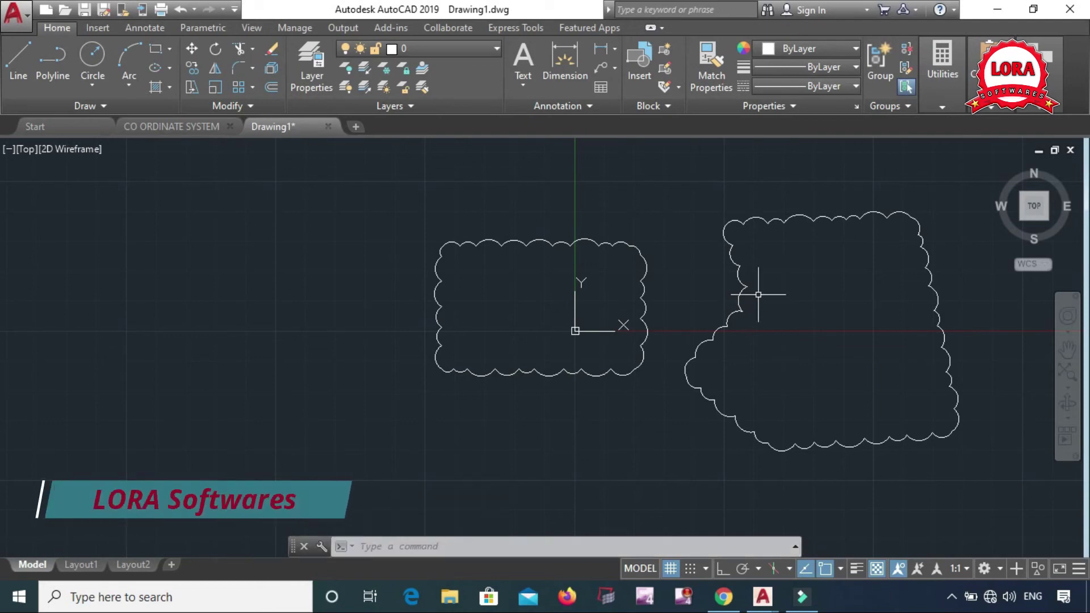
# - Trace a large Freehand revision cloud starting at the drawing's left edge
pyautogui.write('rev')
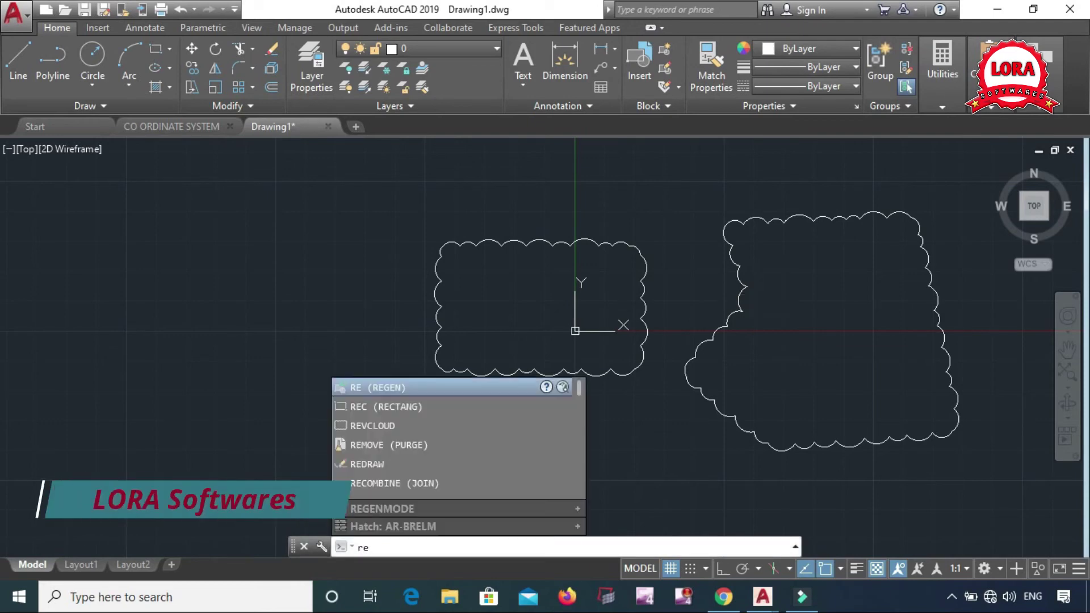
pyautogui.write('cl')
pyautogui.press('Return')
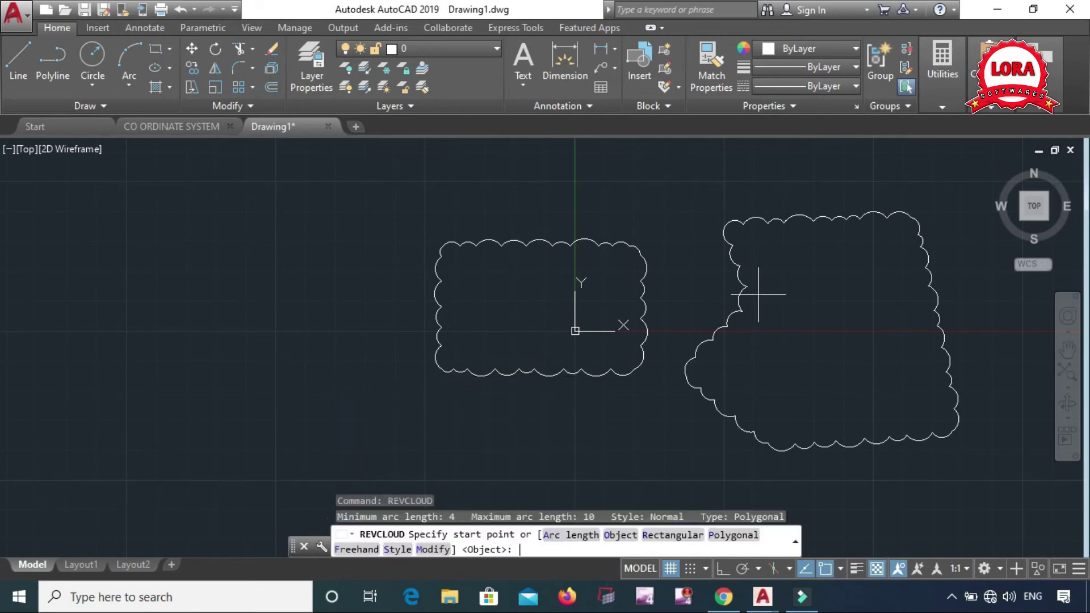
pyautogui.write('f')
pyautogui.press('Return')
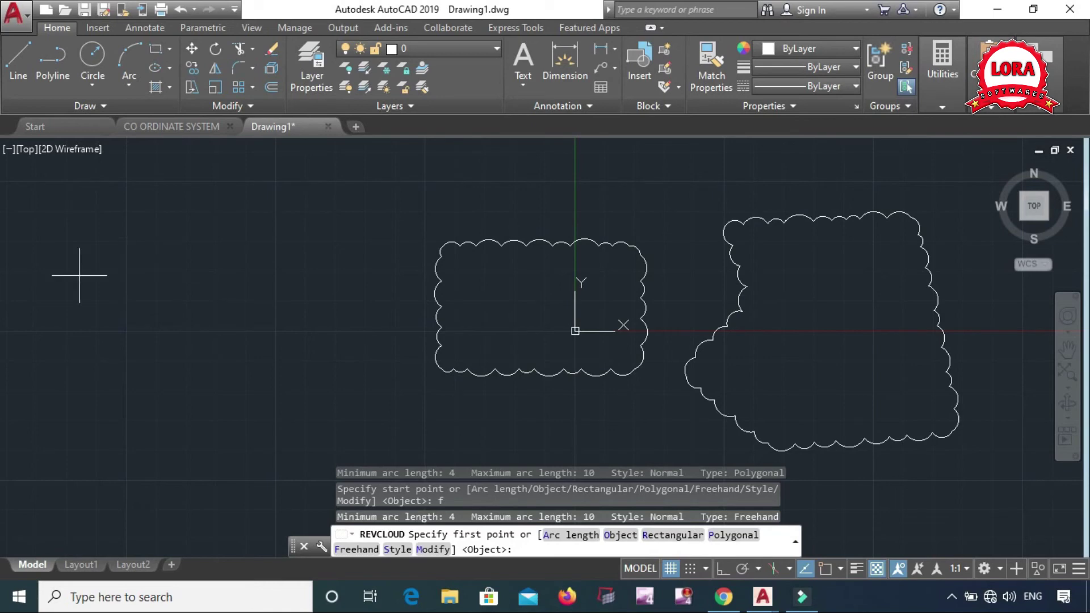
pyautogui.click(57, 308)
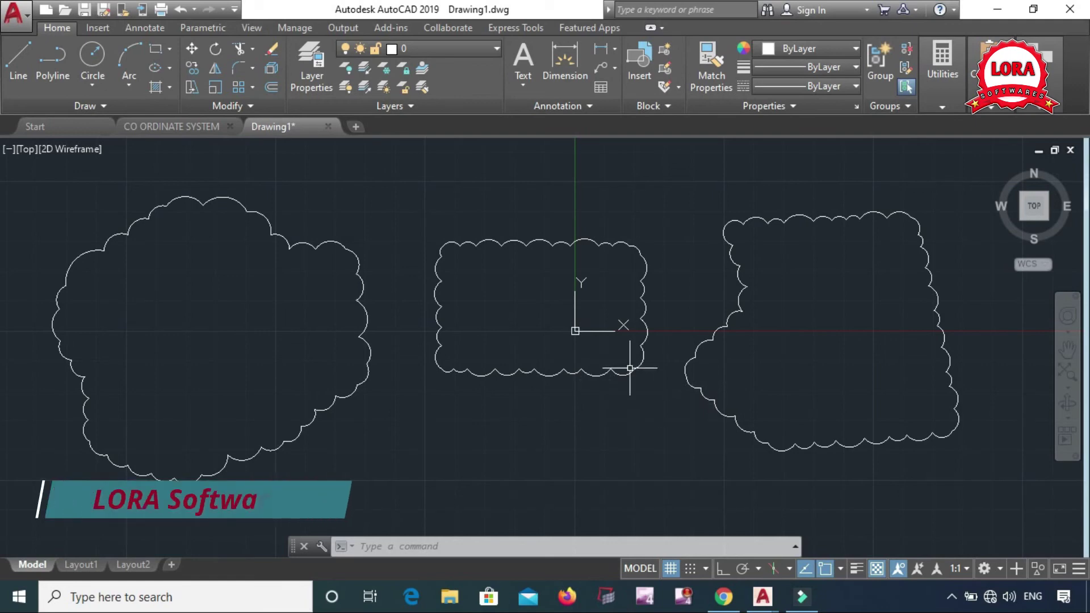
pyautogui.scroll(-2, 527, 376)
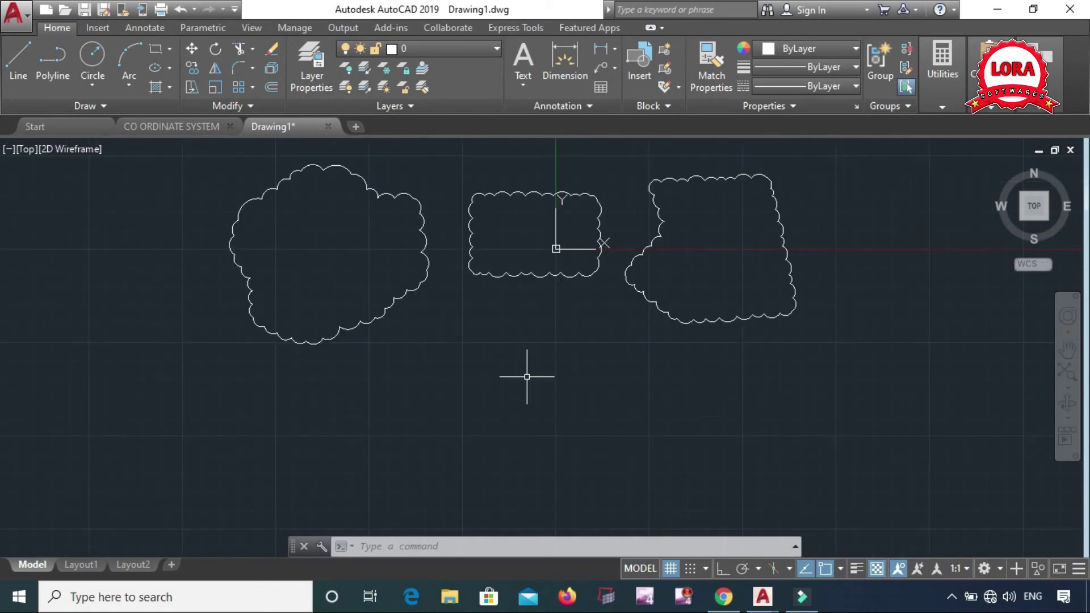
# - Draw a plain circle at the lower right, picking its centre and radius point
pyautogui.write('k')
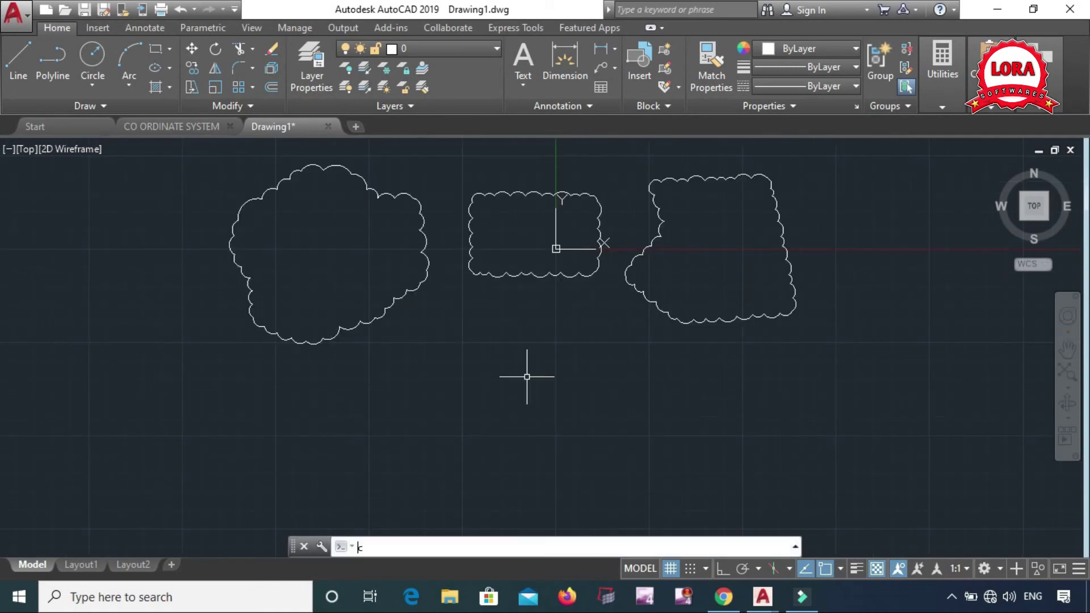
pyautogui.press('Return')
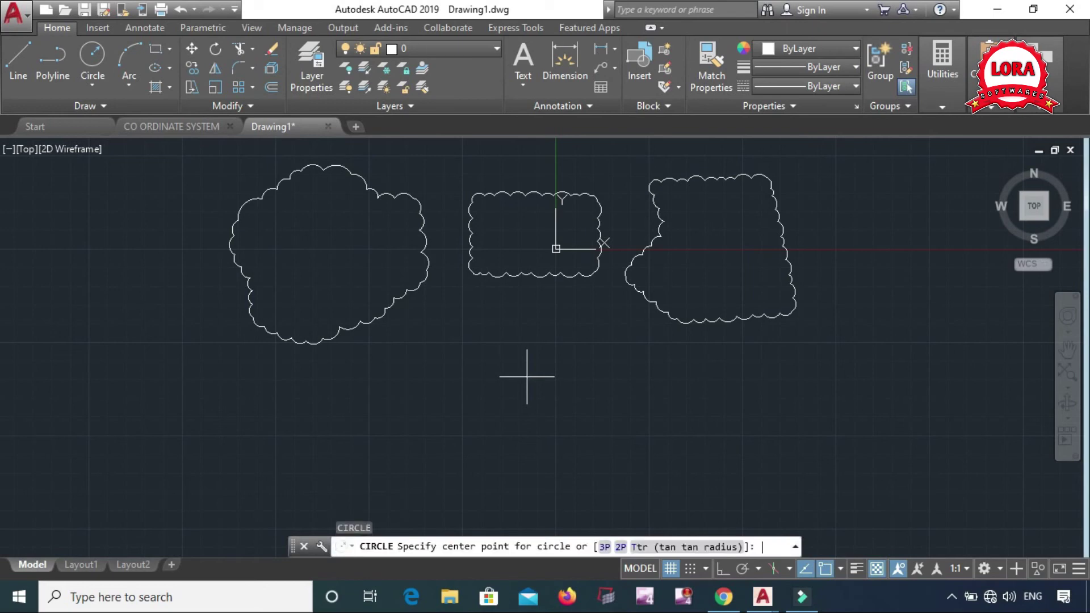
pyautogui.click(920, 425)
pyautogui.click(920, 506)
# - Draw a plain rectangle below the clouds from two opposite corners
pyautogui.write('R')
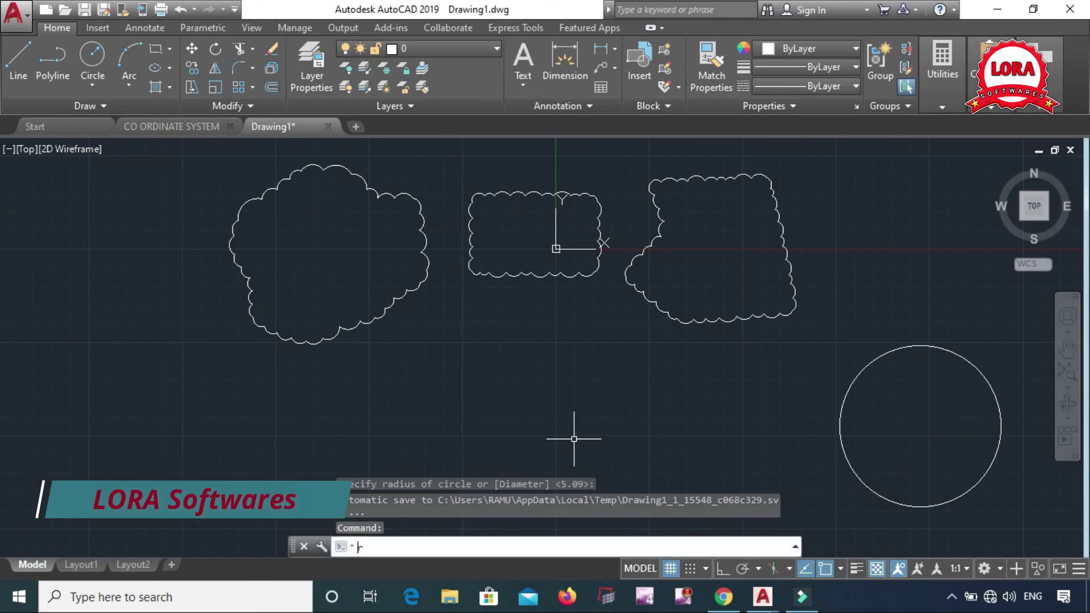
pyautogui.write('EC')
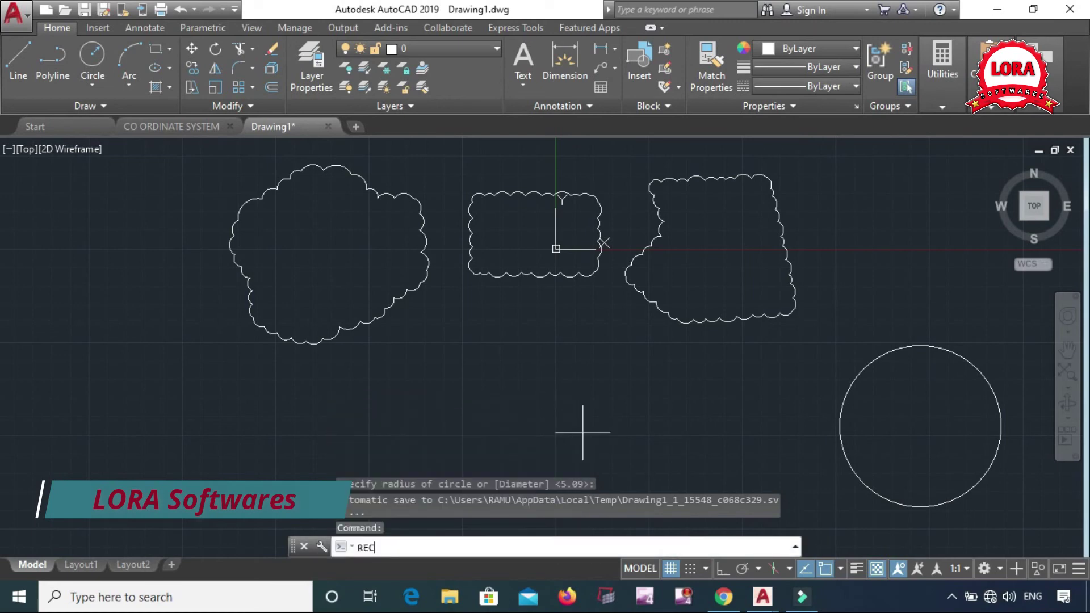
pyautogui.press('Return')
pyautogui.click(543, 358)
pyautogui.click(725, 469)
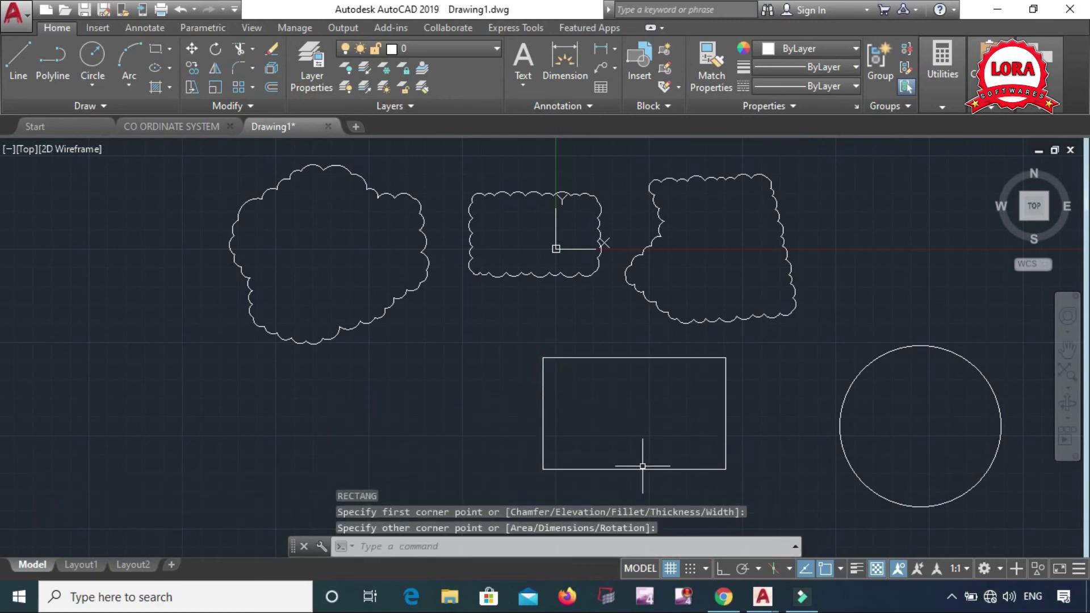
pyautogui.moveTo(642, 468)
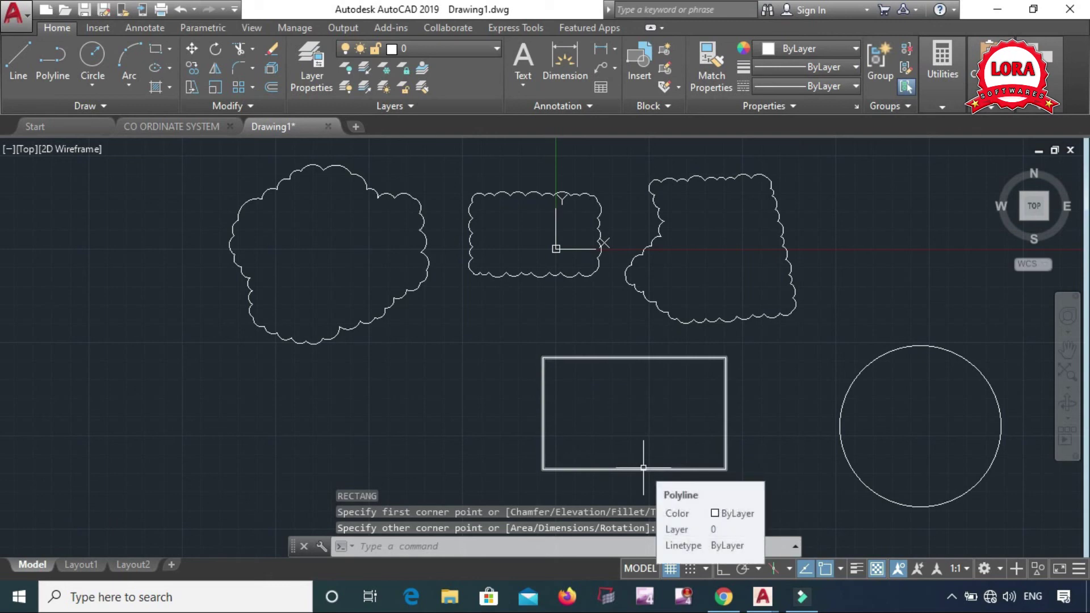
# - Turn the circle into a revision cloud via REVCLOUD Object, answering Yes to Reverse direction
pyautogui.write('revcloud')
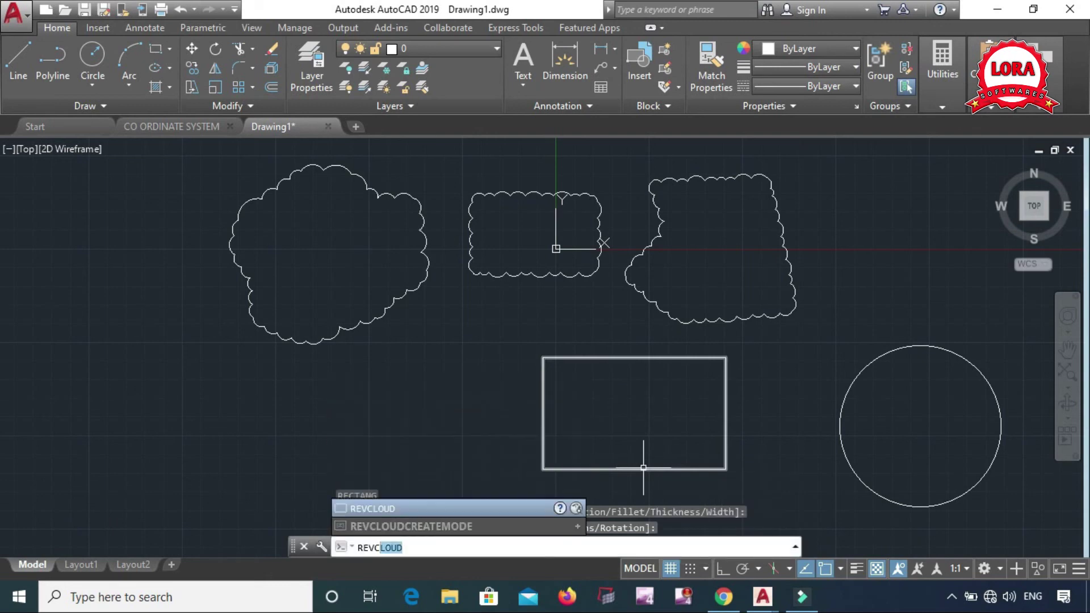
pyautogui.press('Return')
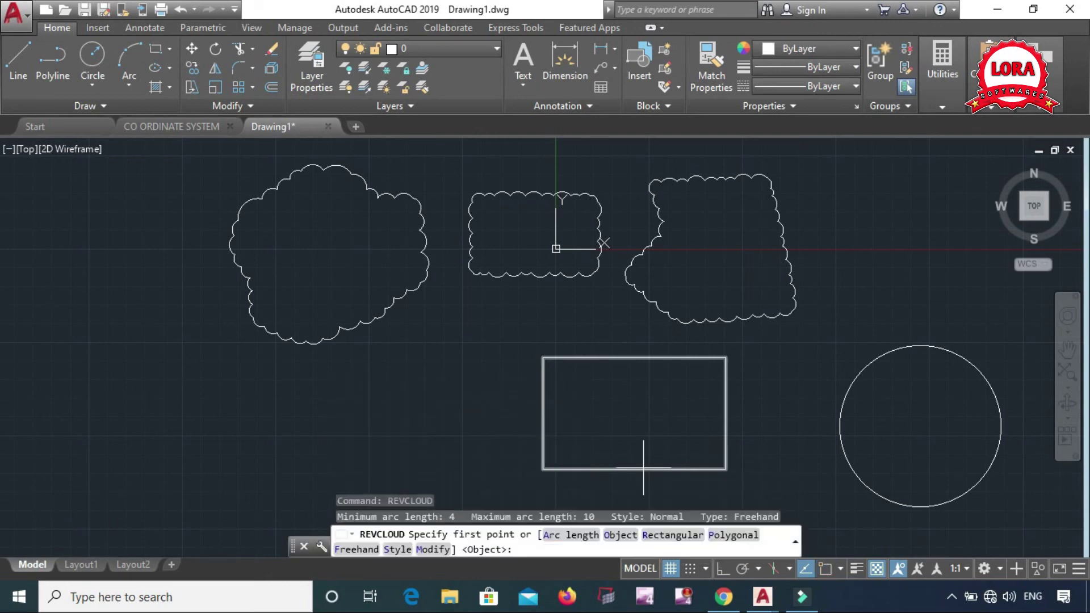
pyautogui.write('o')
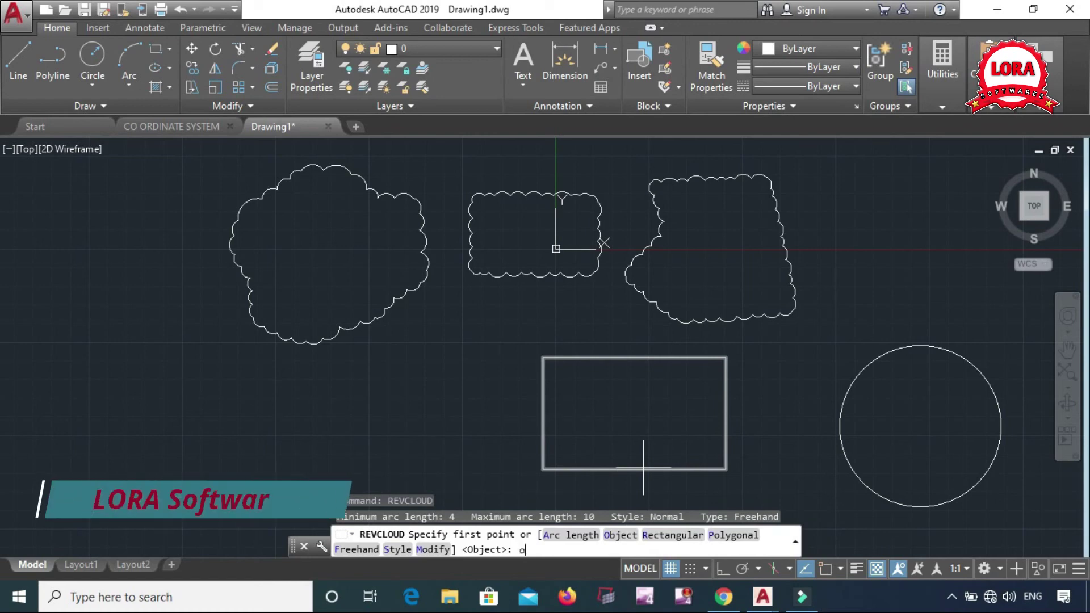
pyautogui.press('Return')
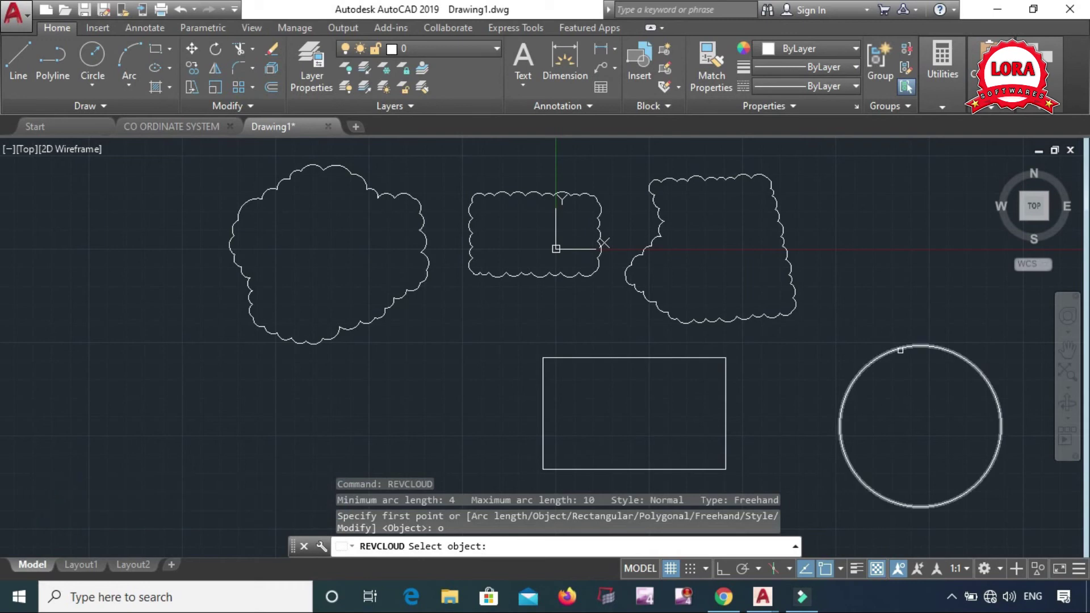
pyautogui.click(897, 350)
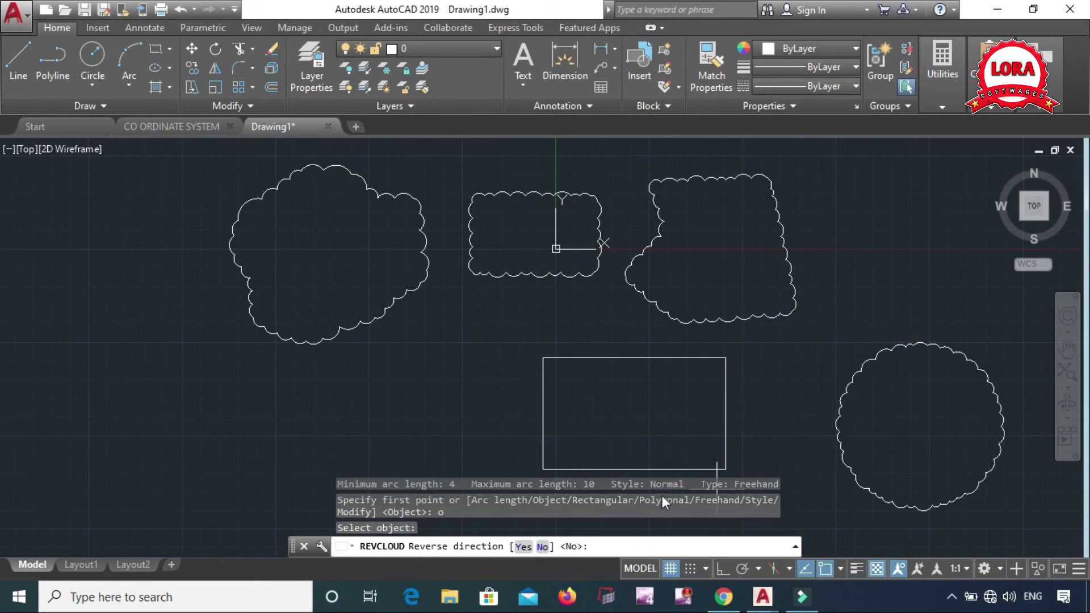
pyautogui.scroll(2, 839, 445)
pyautogui.scroll(2, 838, 441)
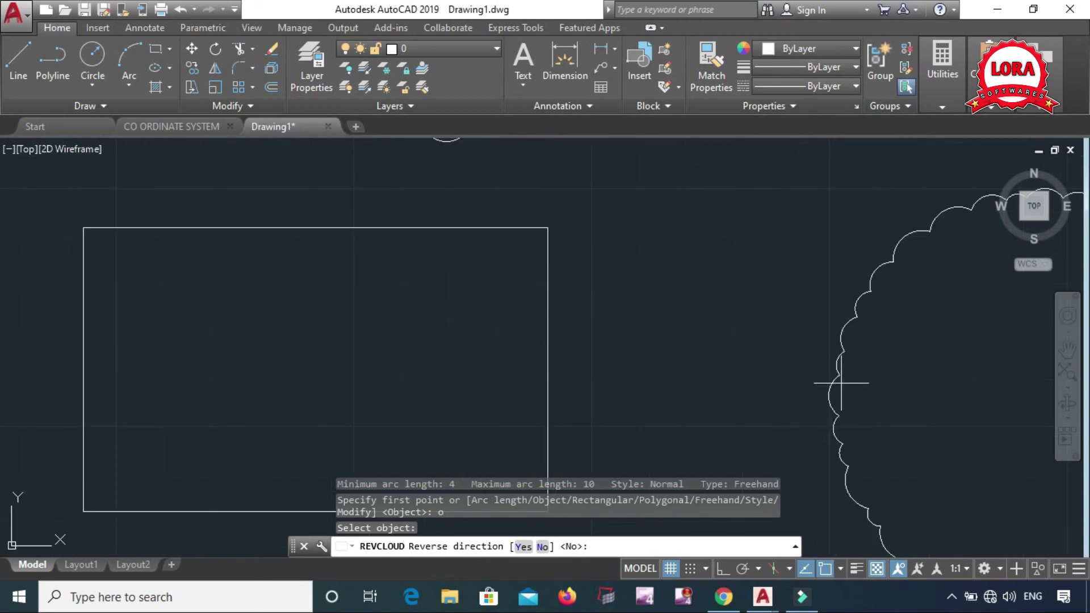
pyautogui.scroll(-2, 829, 356)
pyautogui.moveTo(815, 372); pyautogui.dragTo(684, 346, button='middle')
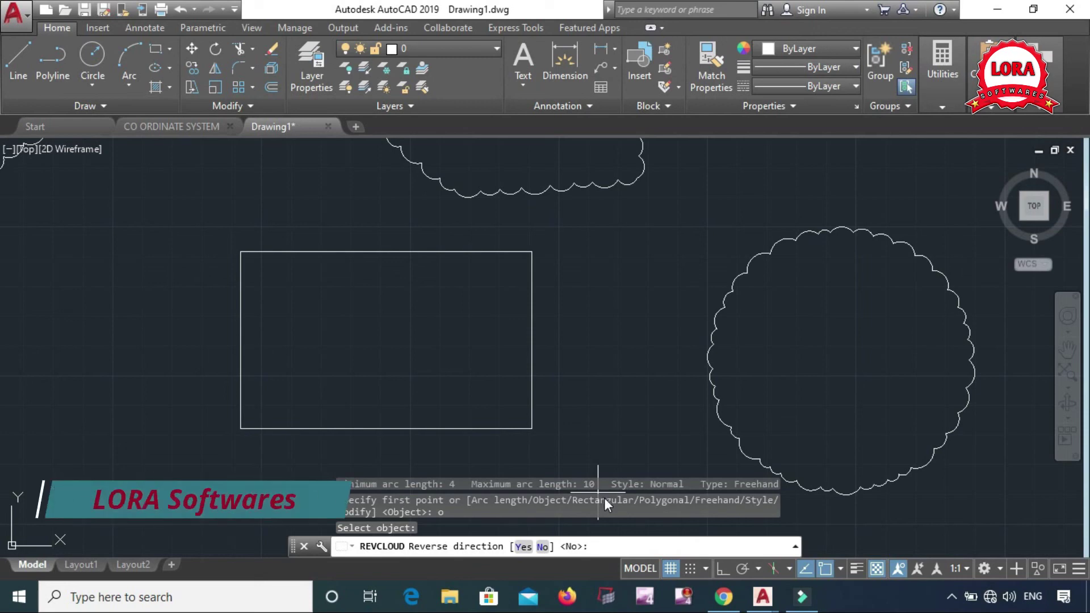
pyautogui.write('y')
pyautogui.press('Return')
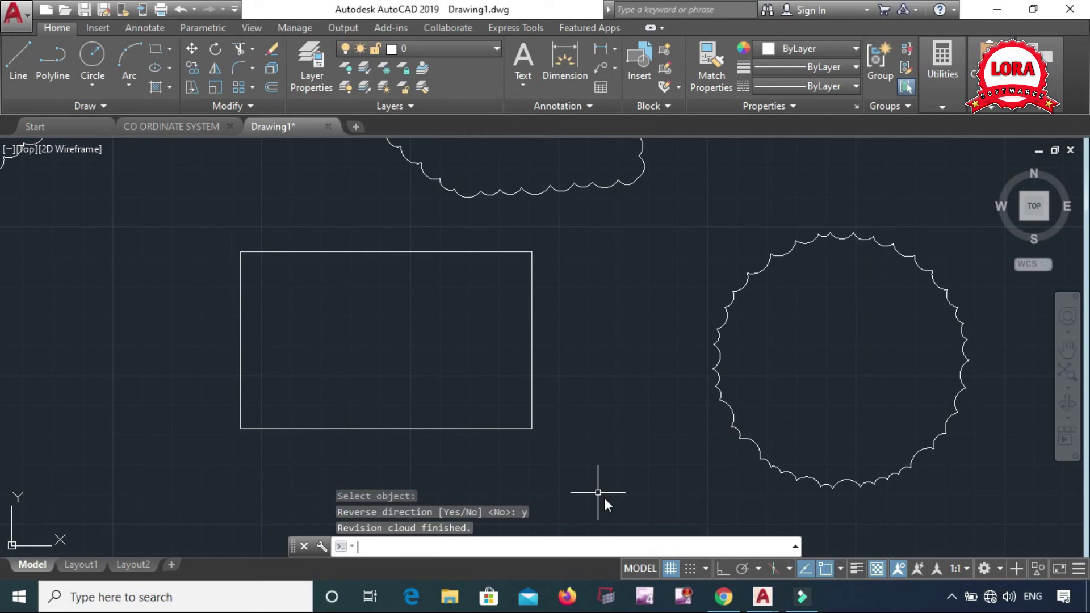
# - Turn the rectangle into a revision cloud via REVCLOUD Object, answering No to Reverse direction
pyautogui.write('REv')
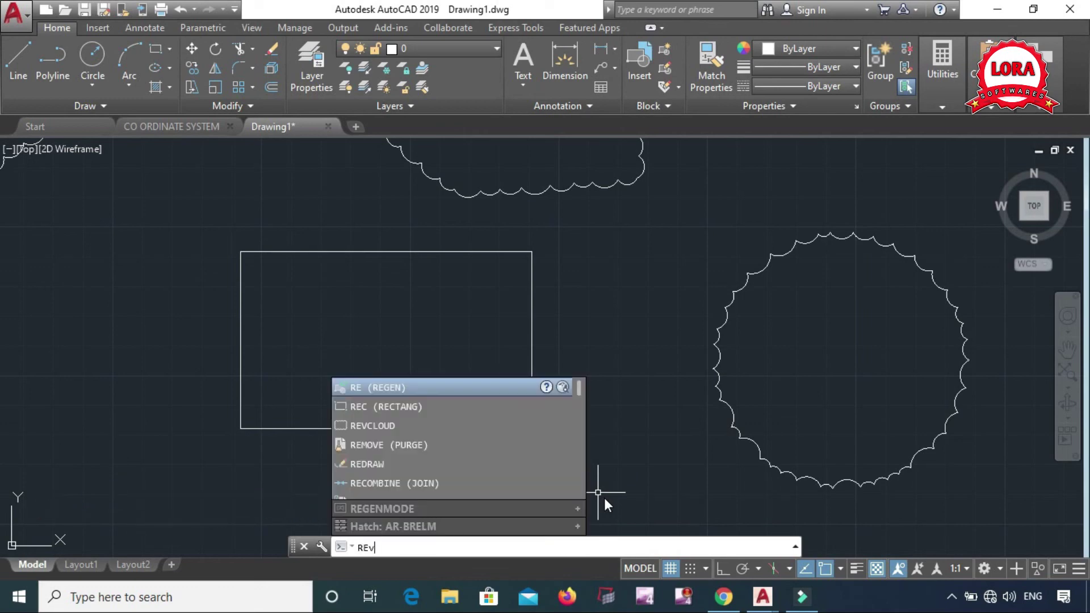
pyautogui.write('c')
pyautogui.press('Return')
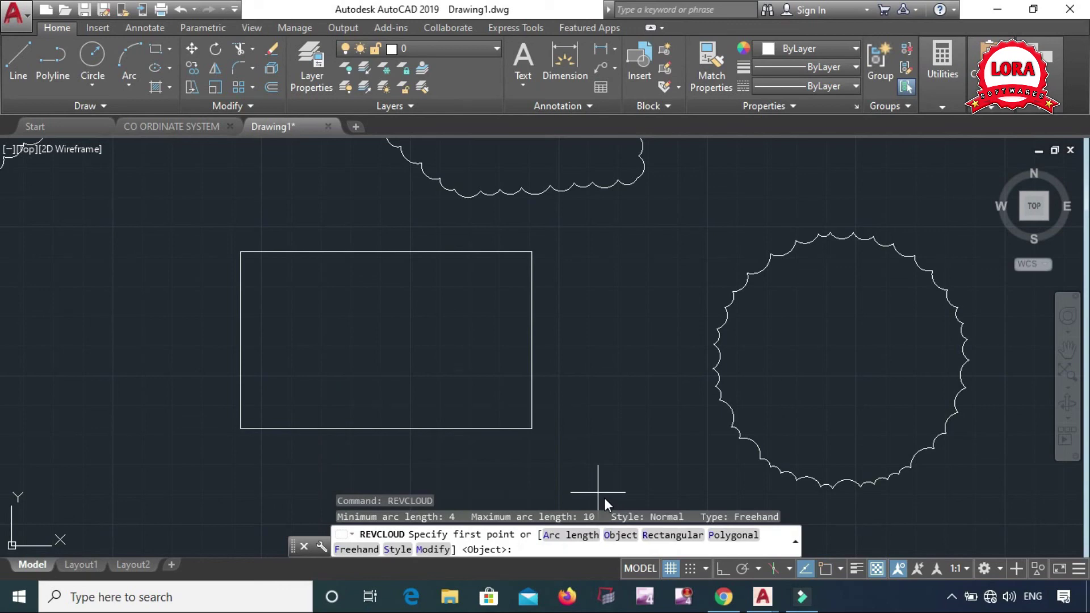
pyautogui.press('Return')
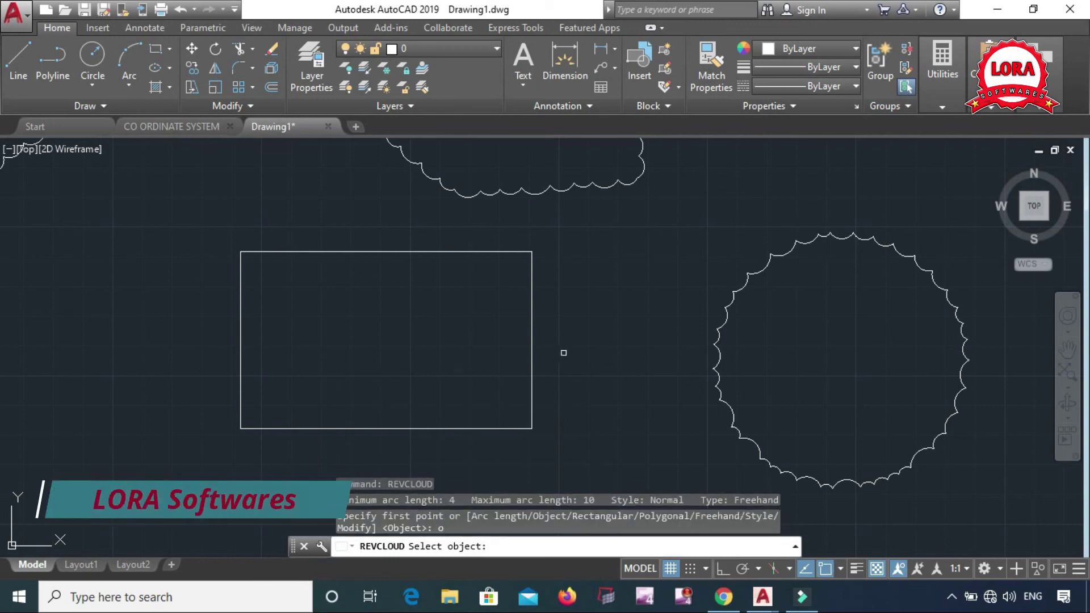
pyautogui.click(531, 354)
pyautogui.write('n')
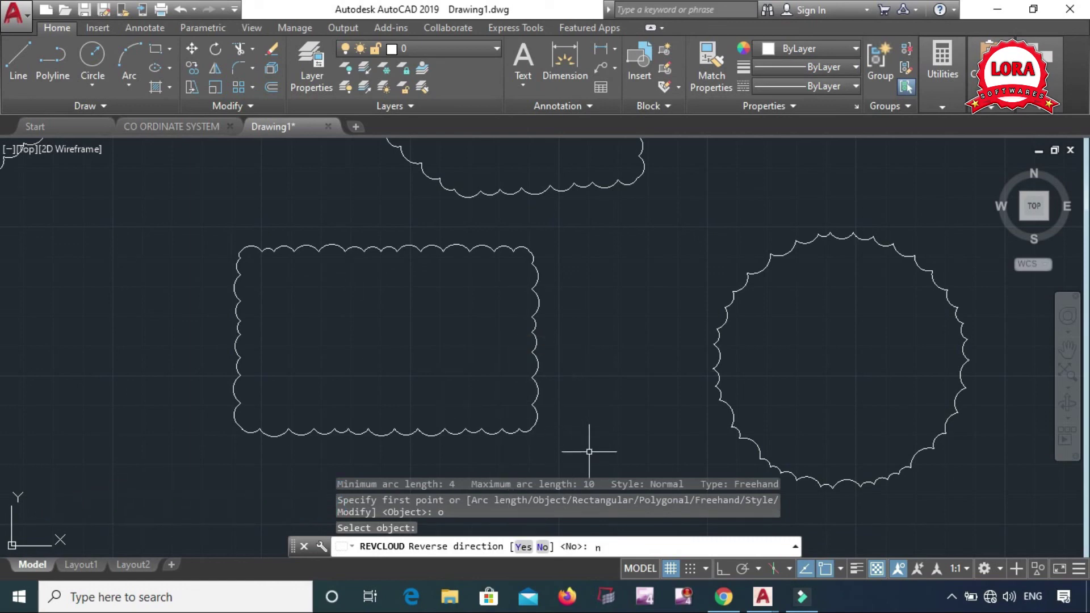
pyautogui.press('Return')
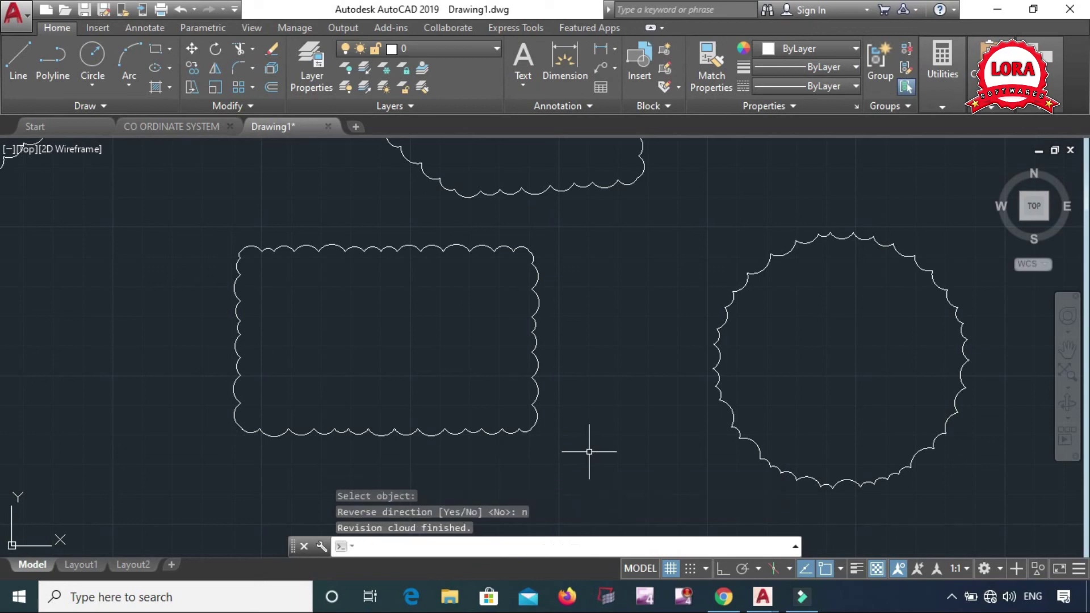